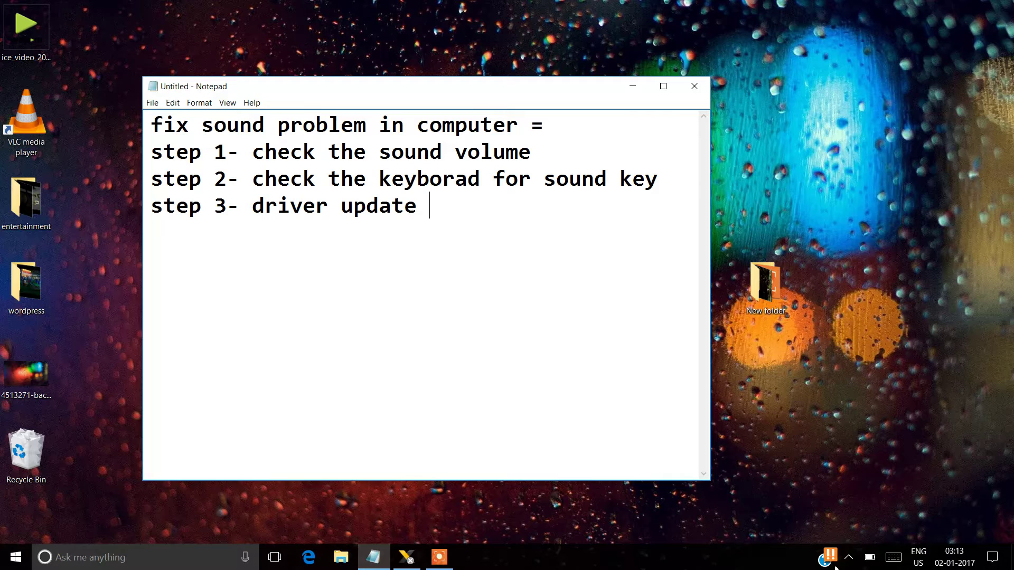
- Check the current volume level of the Realtek speakers from the hidden system icons
{"action": "left_click", "coordinate": [849, 558]}
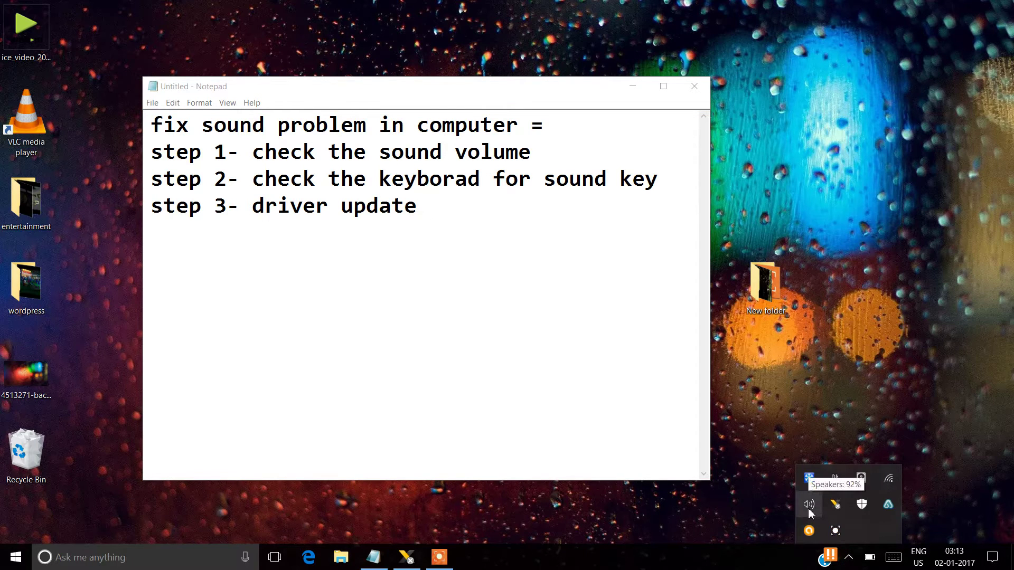
{"action": "left_click", "coordinate": [513, 231]}
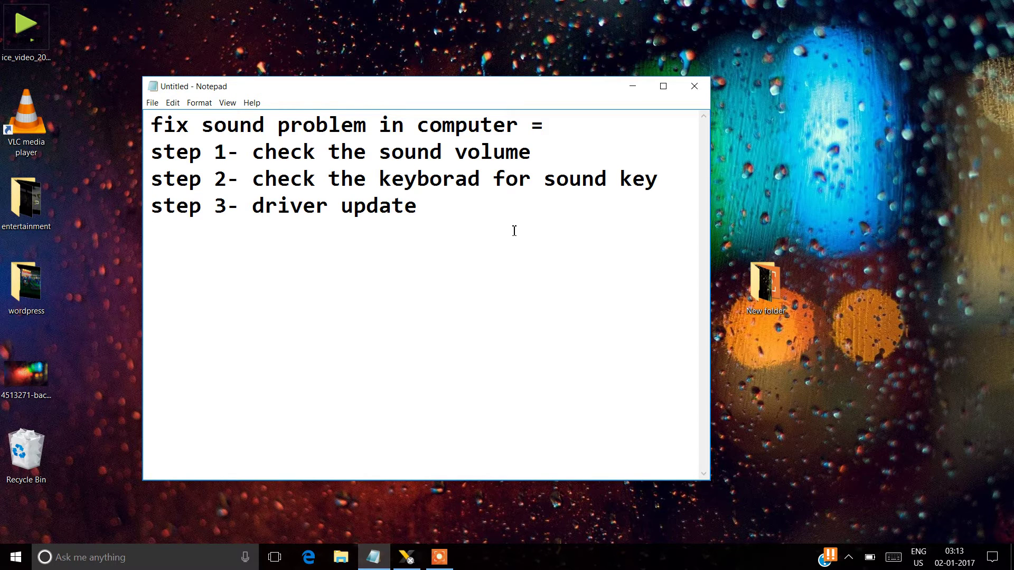
{"action": "left_click", "coordinate": [849, 558]}
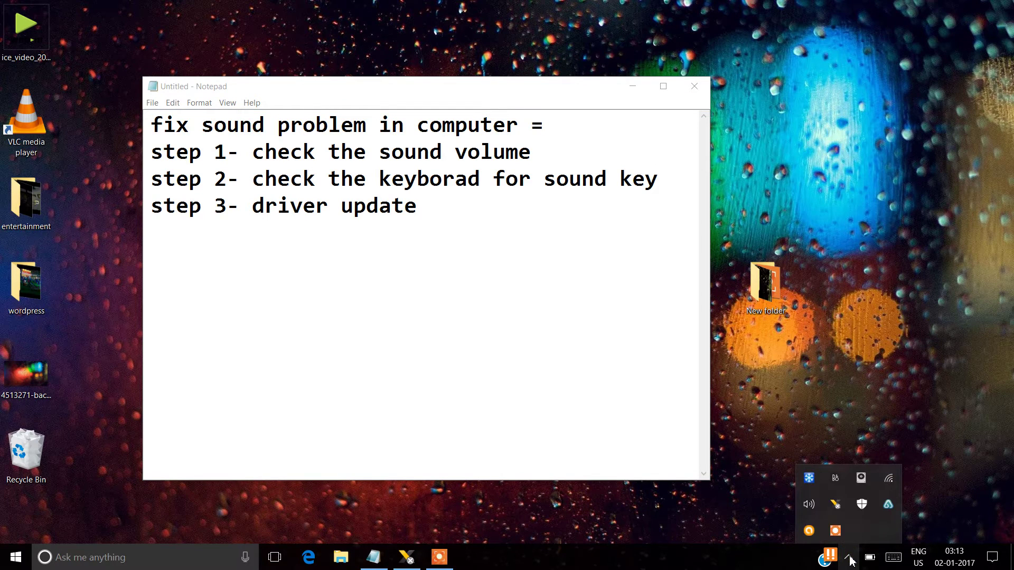
{"action": "left_click", "coordinate": [809, 504]}
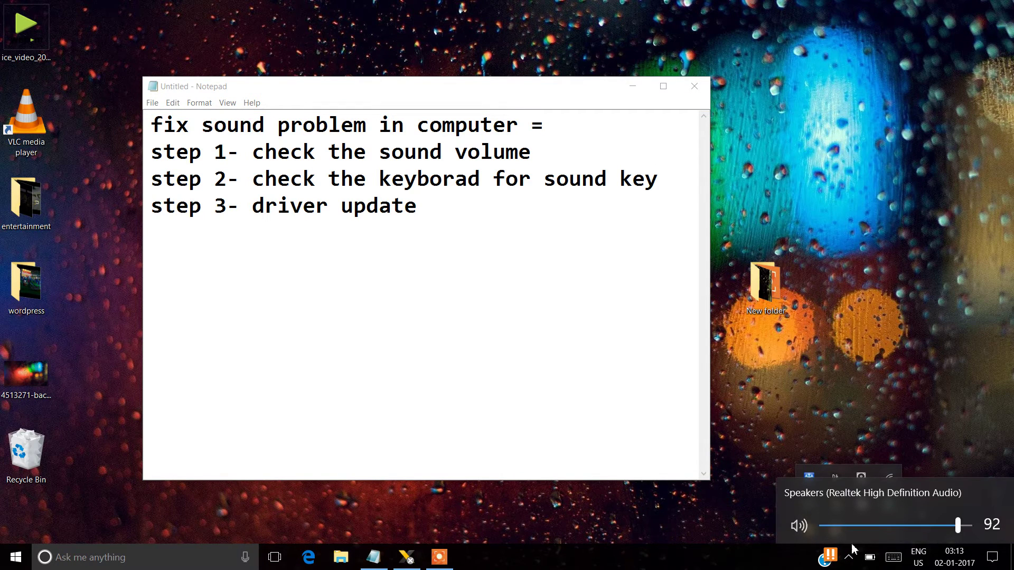
- Mute the Realtek speakers, then restore the sound with the speaker volume set to 91
{"action": "left_click", "coordinate": [851, 560]}
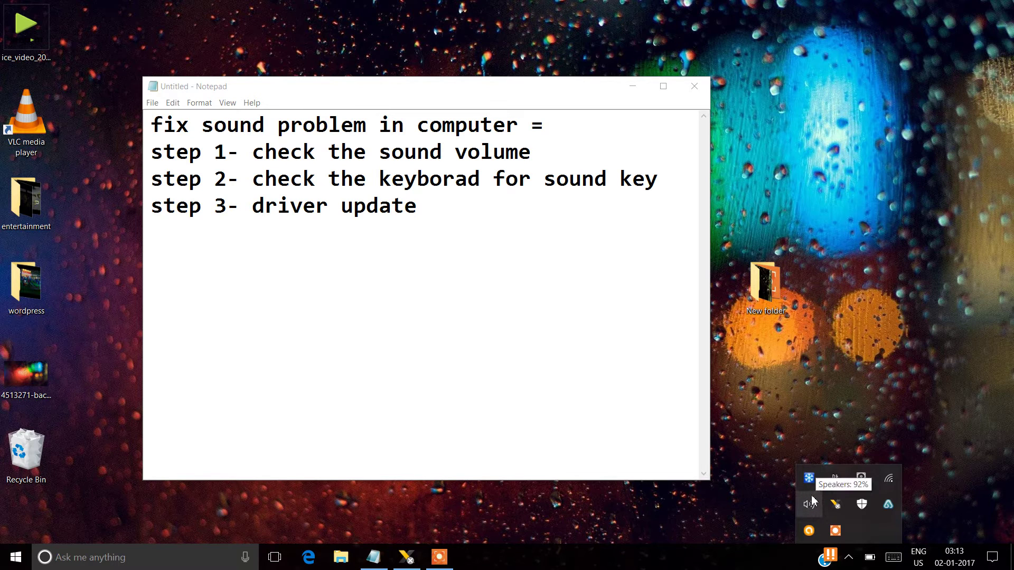
{"action": "left_click", "coordinate": [810, 507]}
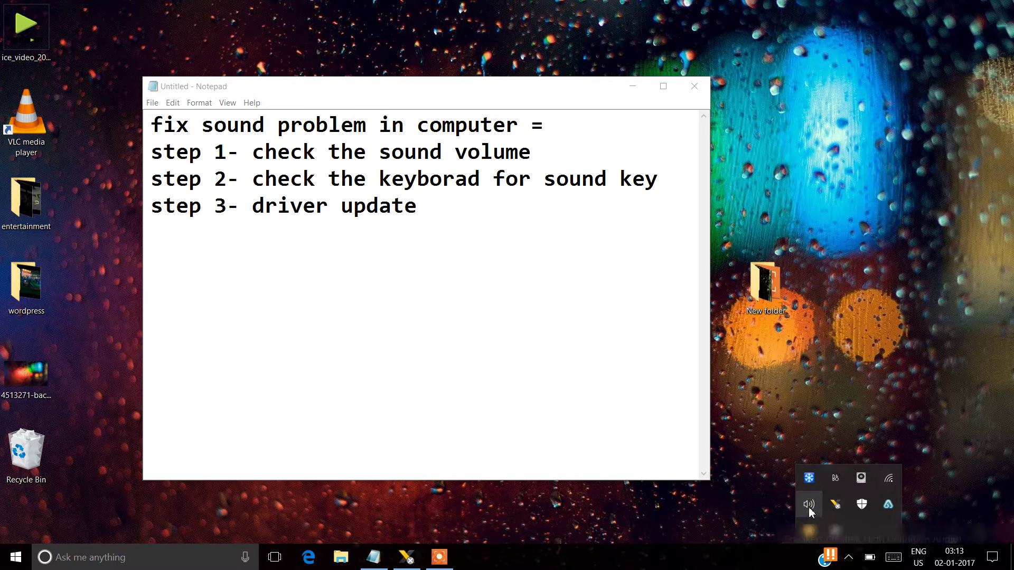
{"action": "left_click", "coordinate": [799, 526]}
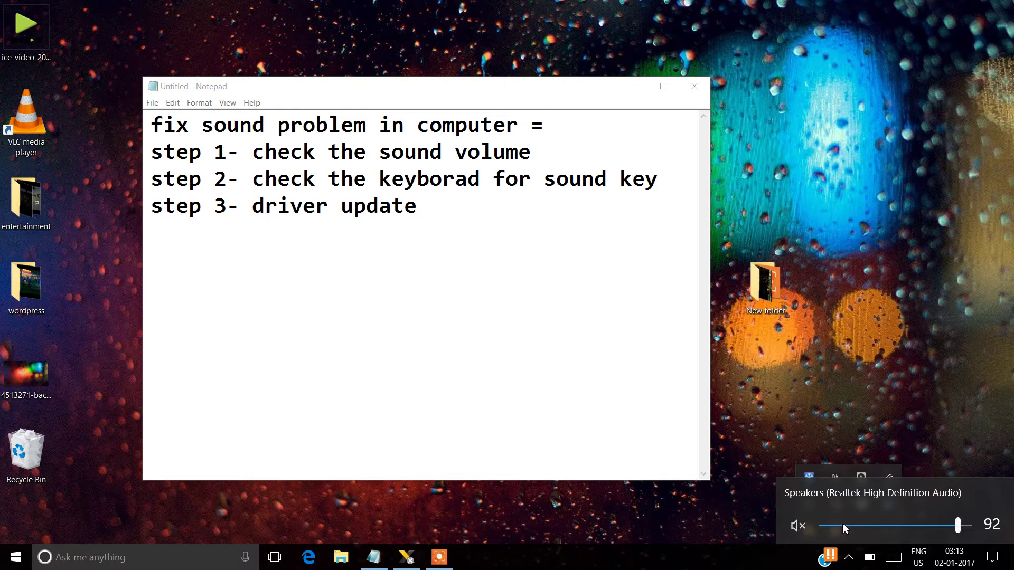
{"action": "left_click", "coordinate": [887, 529]}
{"action": "left_click", "coordinate": [928, 527]}
{"action": "left_click", "coordinate": [949, 529]}
{"action": "left_click", "coordinate": [958, 530]}
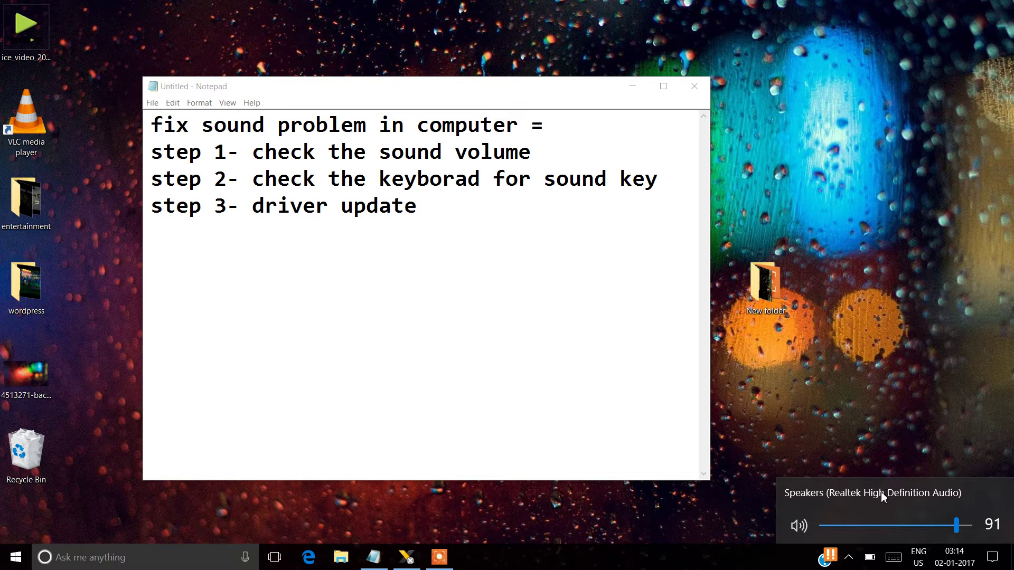
- Run the Windows sound problem troubleshooter for the speakers
{"action": "left_click", "coordinate": [845, 558]}
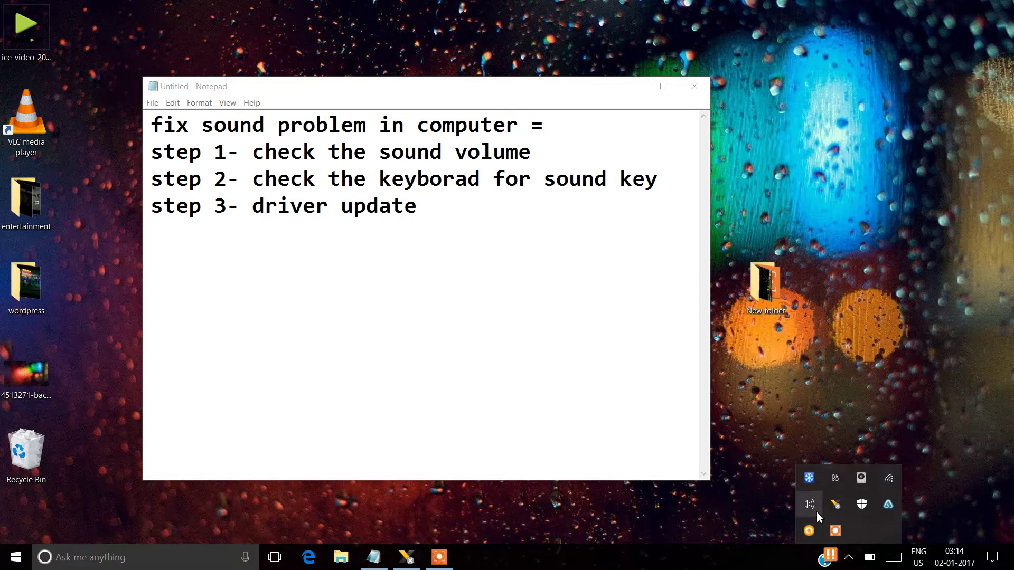
{"action": "right_click", "coordinate": [815, 510]}
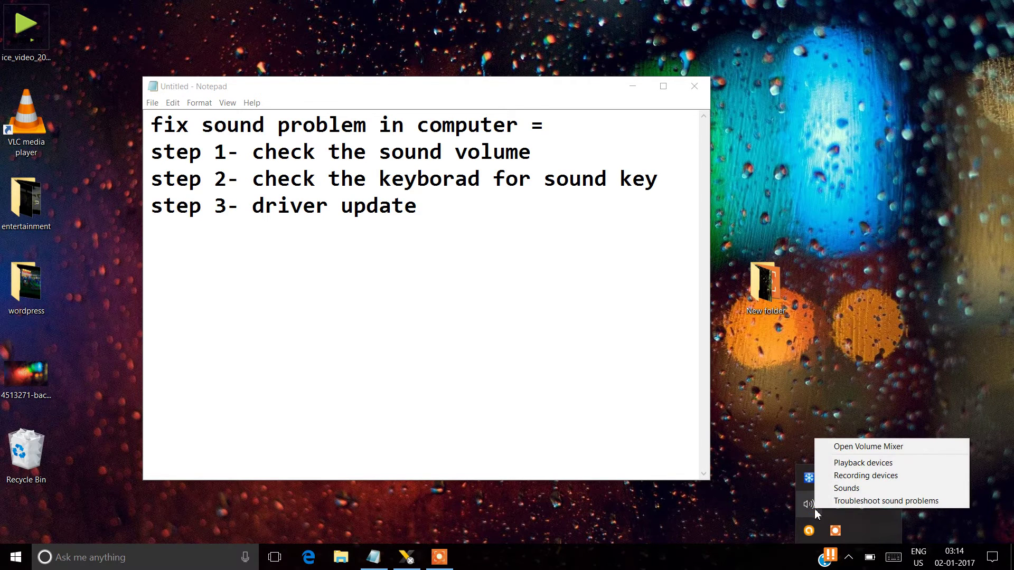
{"action": "left_click", "coordinate": [845, 502]}
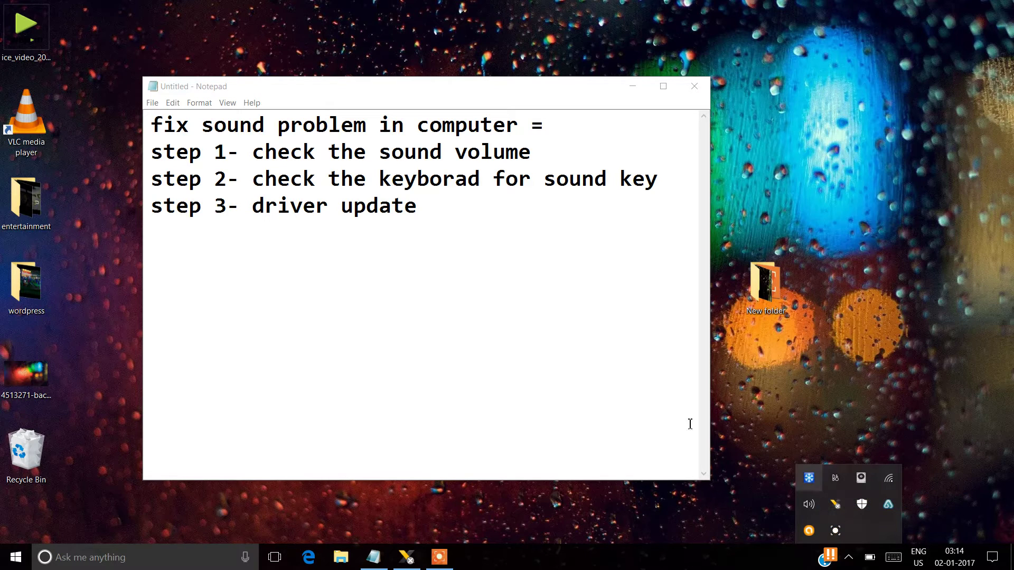
{"action": "left_click", "coordinate": [551, 322]}
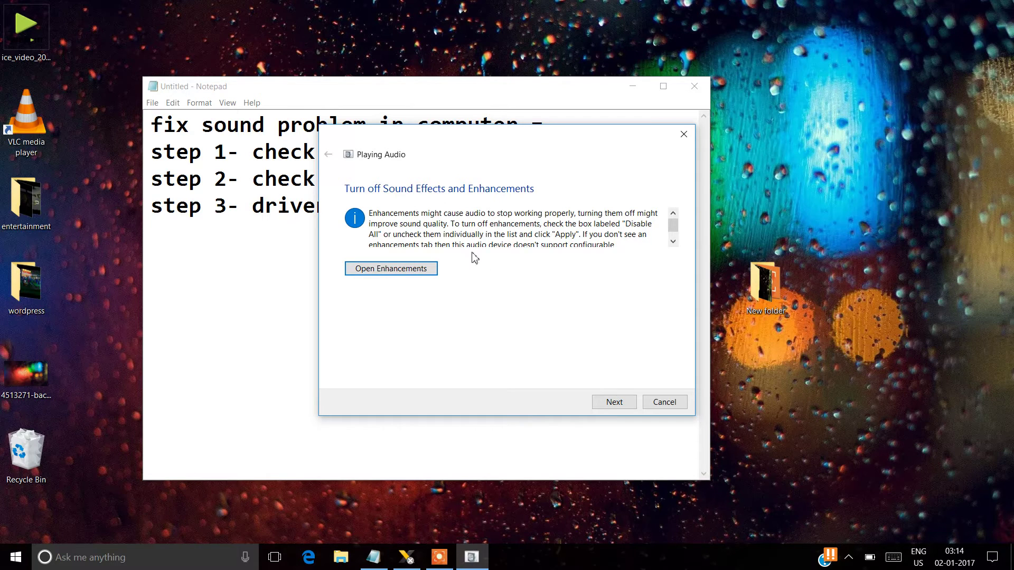
- Open the audio enhancements and examine the driver, details and events of the Realtek High Definition Audio controller
{"action": "left_click", "coordinate": [410, 277]}
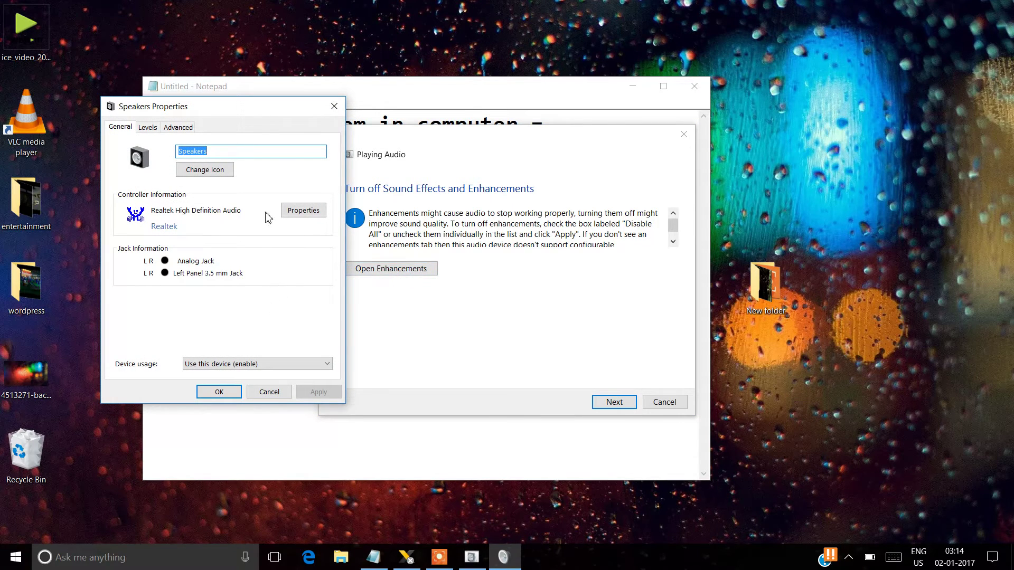
{"action": "left_click", "coordinate": [292, 212]}
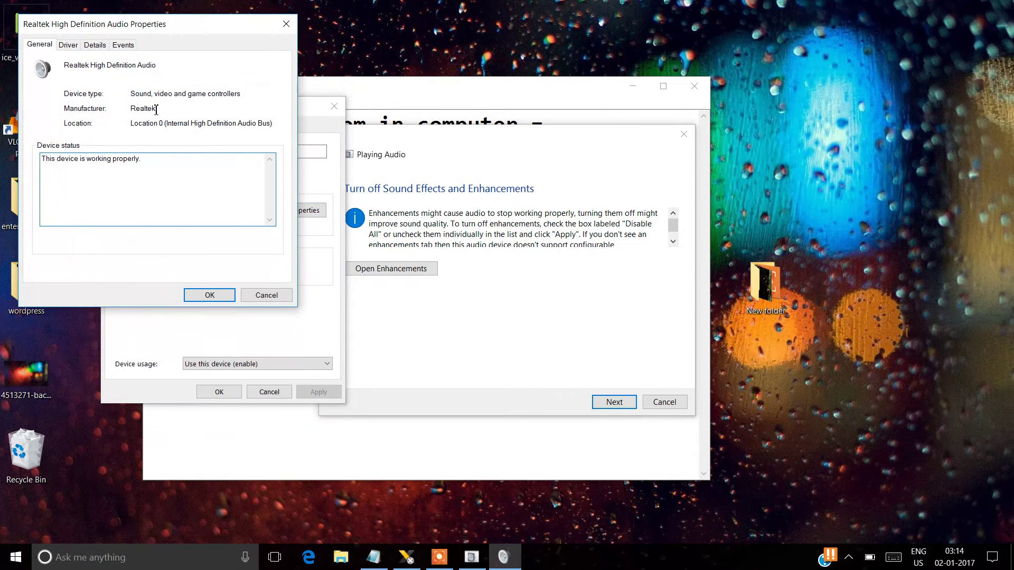
{"action": "left_click", "coordinate": [81, 48]}
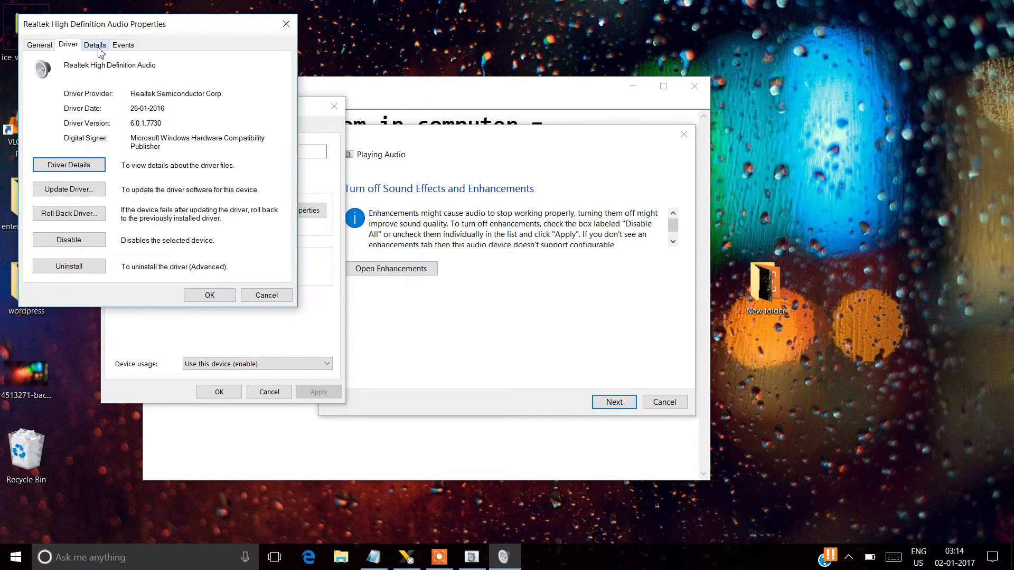
{"action": "left_click", "coordinate": [98, 50]}
{"action": "left_click", "coordinate": [124, 45]}
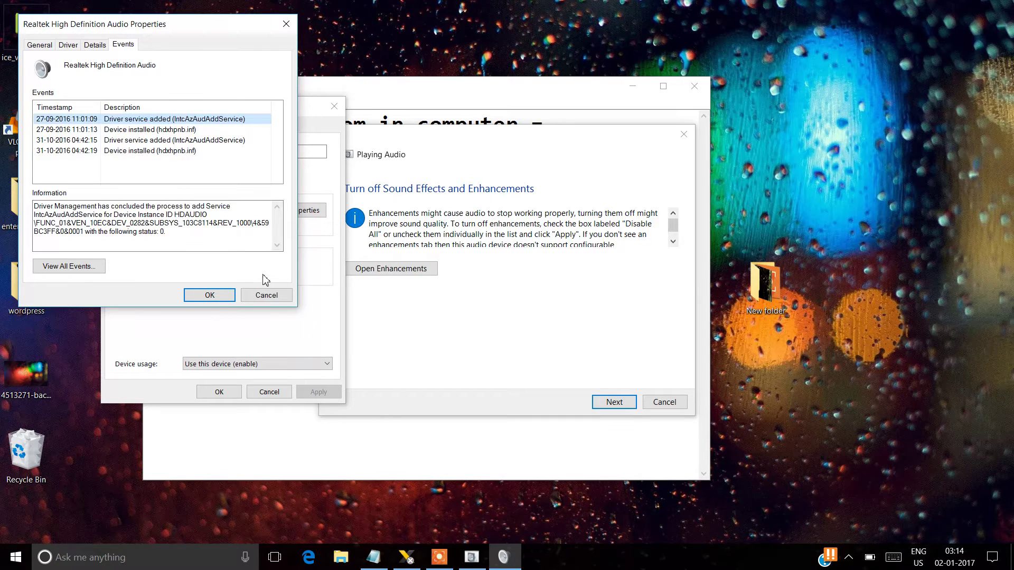
{"action": "left_click", "coordinate": [266, 295]}
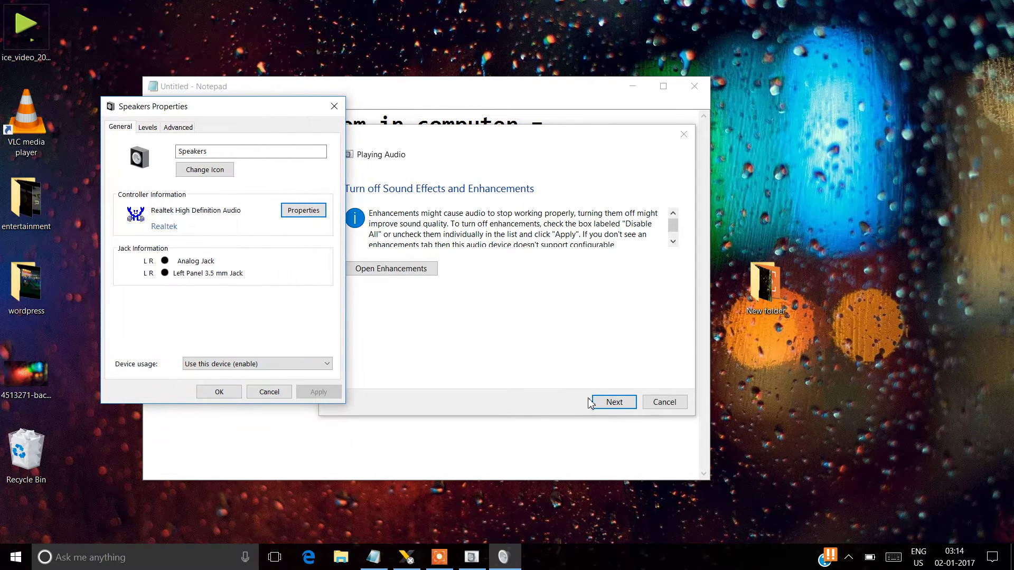
- Play the troubleshooter's test sounds, rate them Good to keep the current audio driver, and close the troubleshooter and speaker properties
{"action": "left_click", "coordinate": [555, 383]}
{"action": "left_click", "coordinate": [612, 404]}
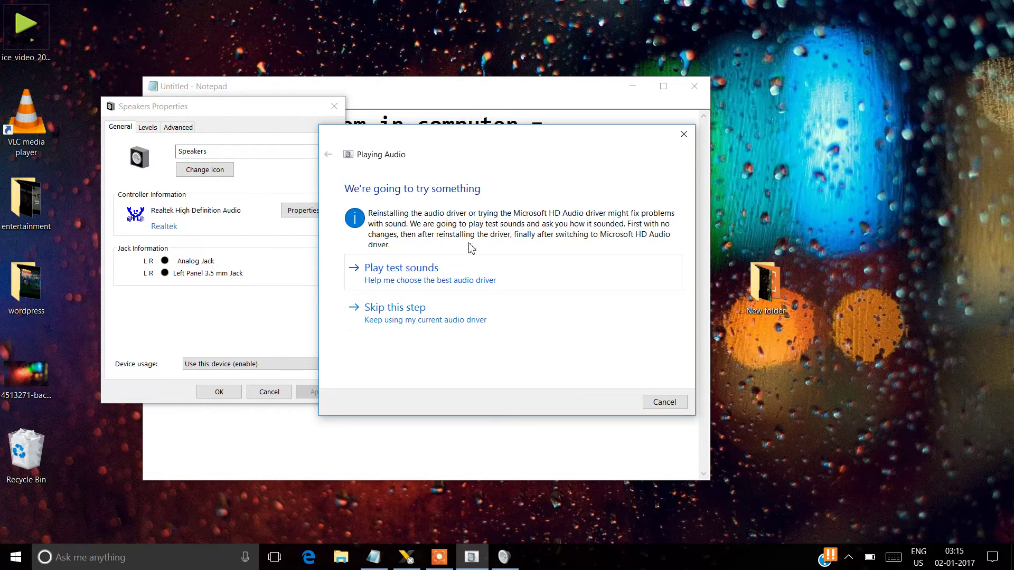
{"action": "left_click", "coordinate": [465, 279]}
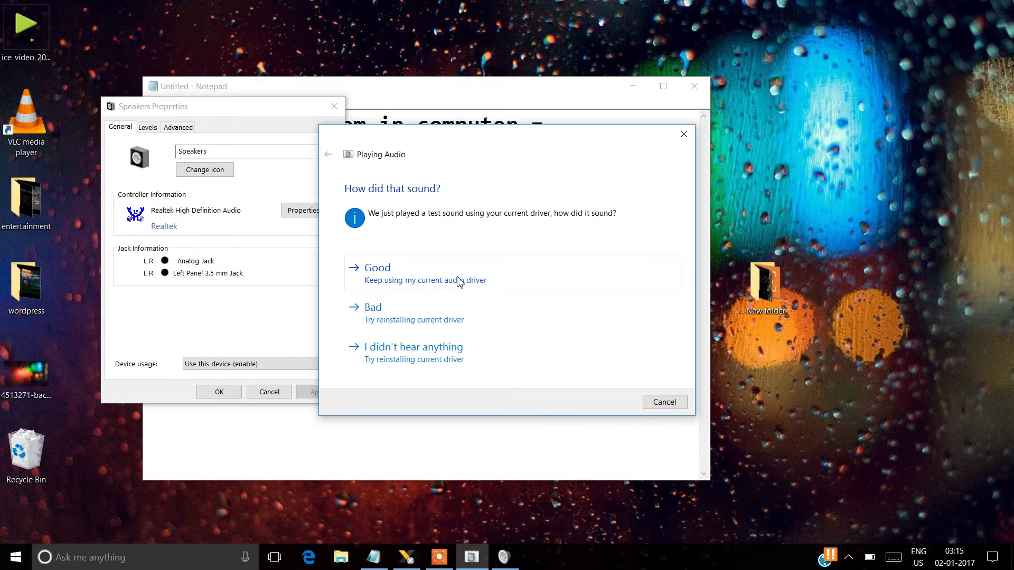
{"action": "left_click", "coordinate": [459, 281]}
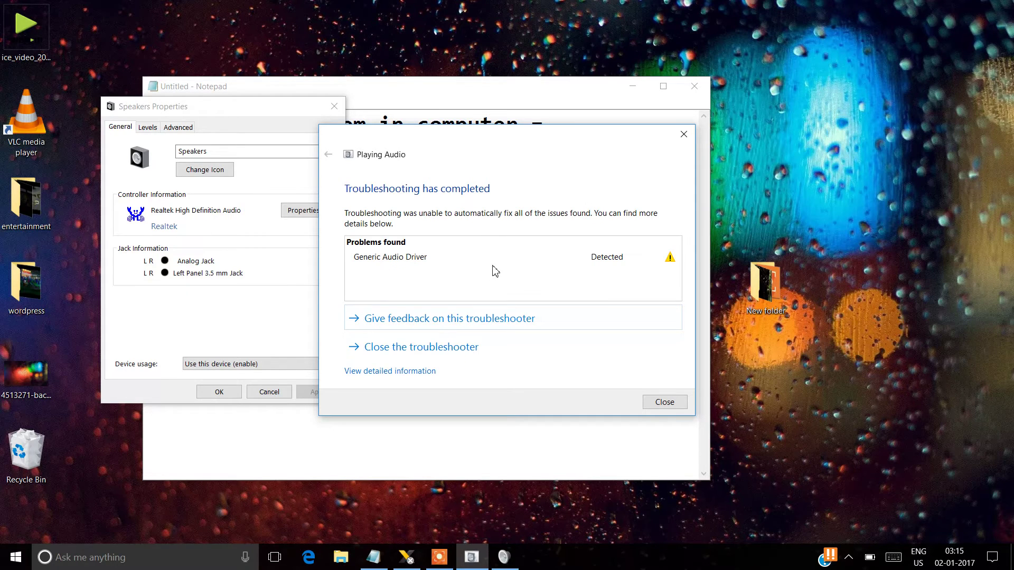
{"action": "left_click", "coordinate": [664, 402]}
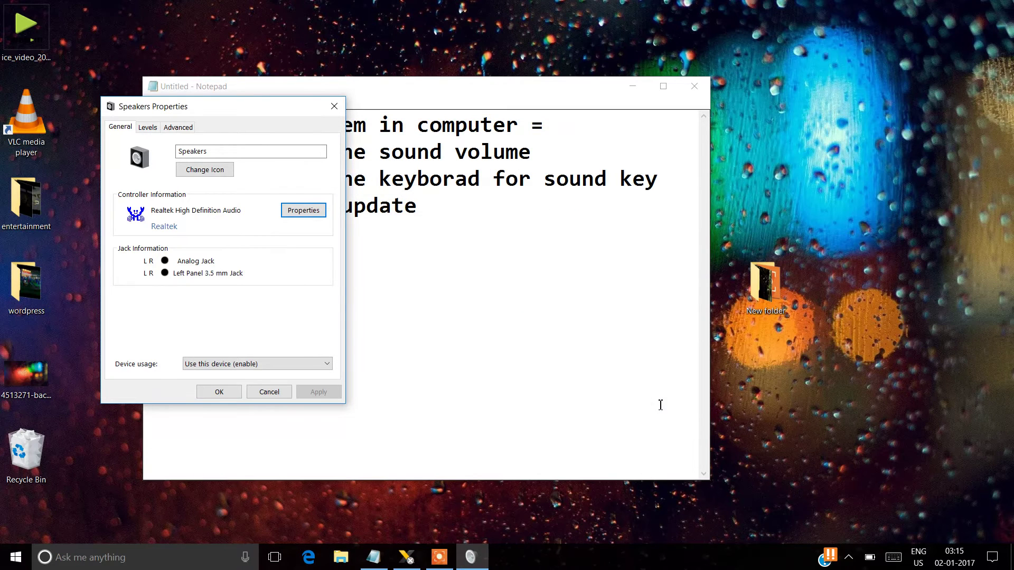
{"action": "left_click", "coordinate": [224, 395]}
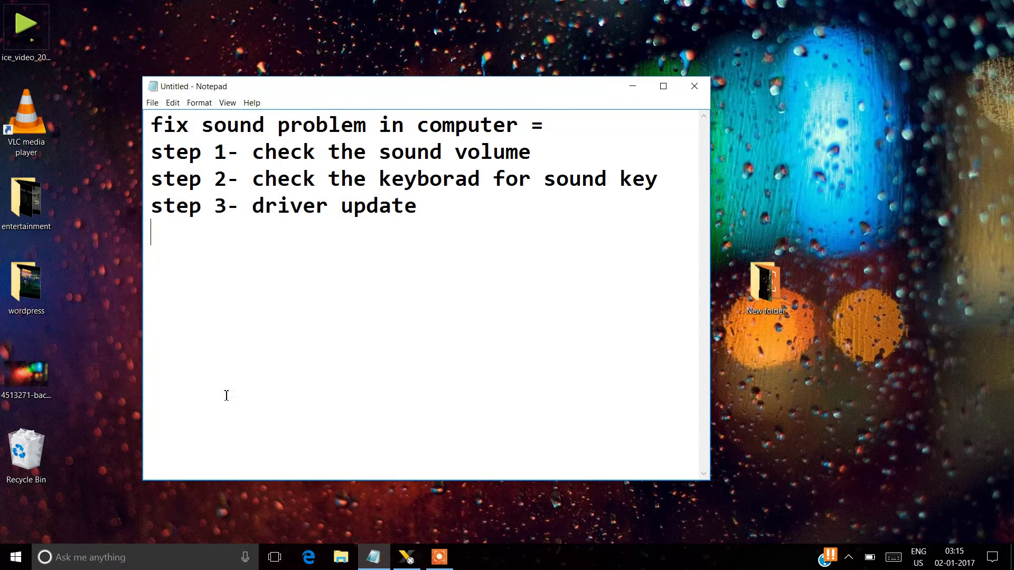
- Run the sound problem troubleshooter a second time
{"action": "left_click", "coordinate": [848, 558]}
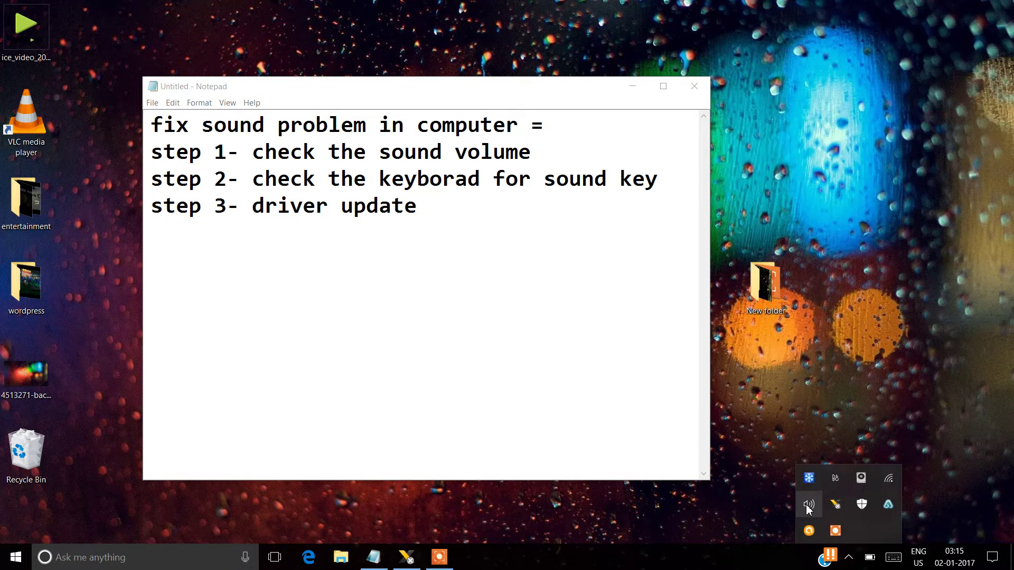
{"action": "right_click", "coordinate": [808, 504]}
{"action": "left_click", "coordinate": [830, 497]}
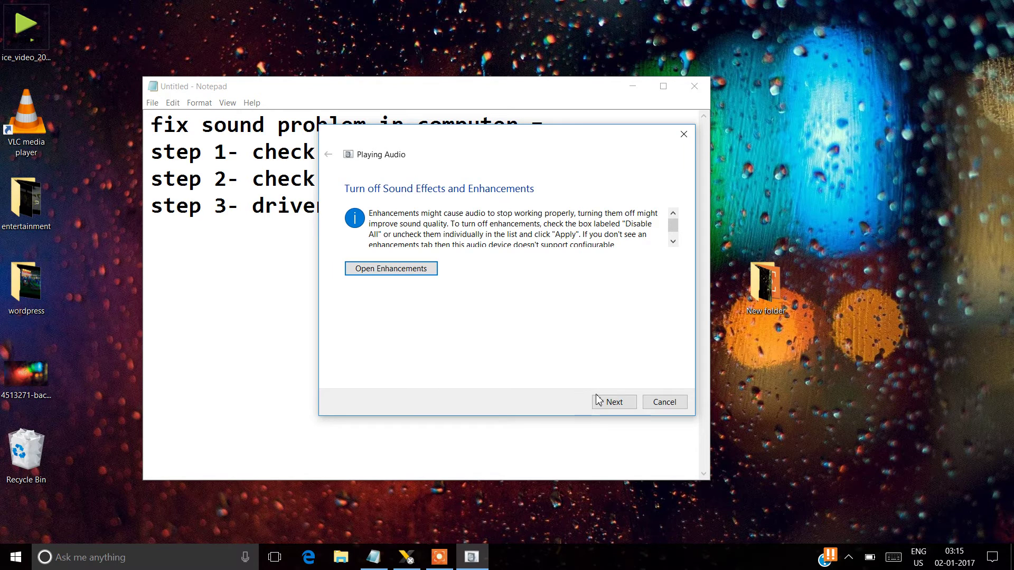
- Open the enhancements and review the output levels and advanced format settings in the speaker properties
{"action": "left_click", "coordinate": [376, 275]}
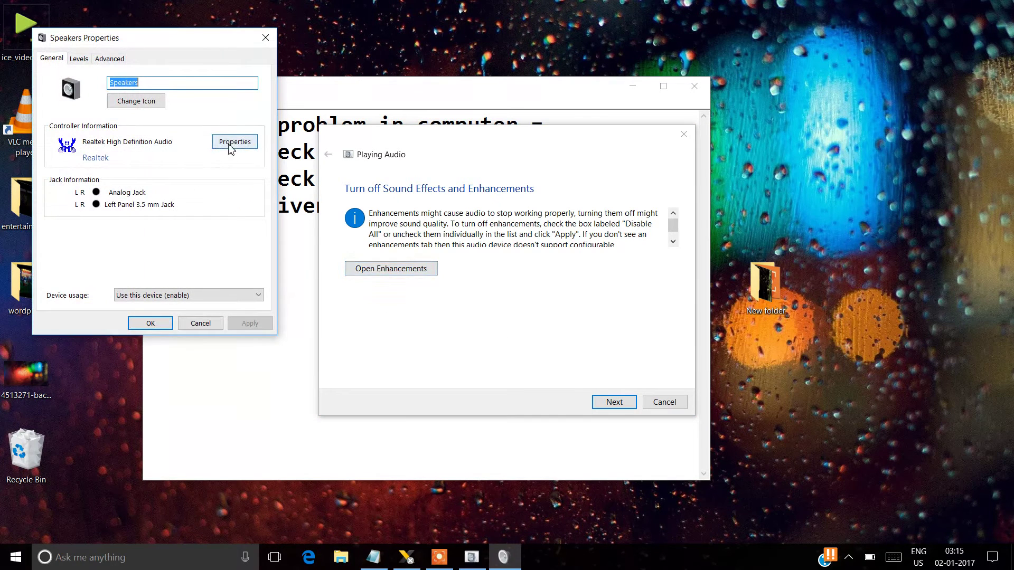
{"action": "left_click", "coordinate": [78, 59]}
{"action": "left_click_drag", "start_coordinate": [131, 90], "coordinate": [138, 98]}
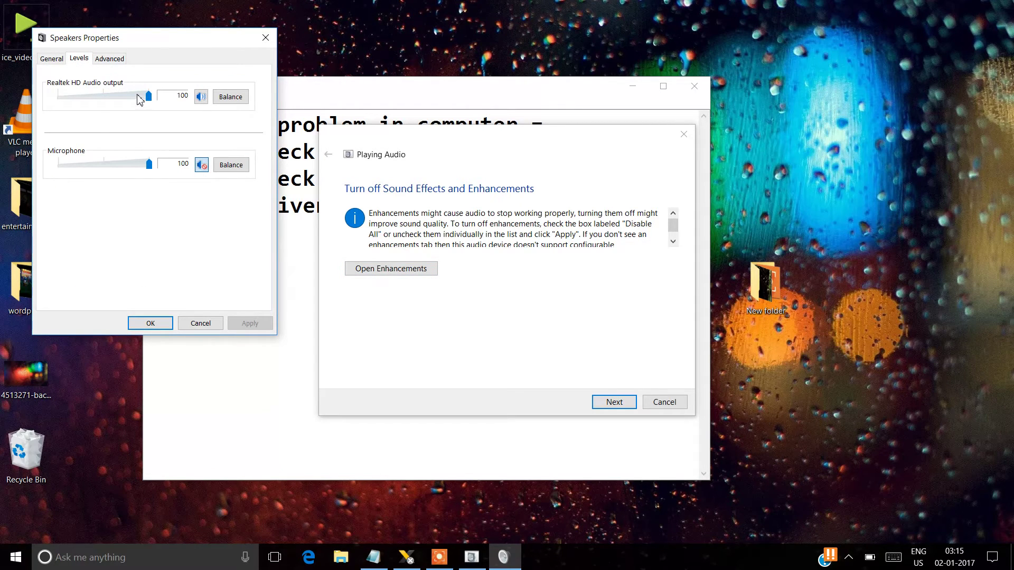
{"action": "left_click", "coordinate": [120, 59]}
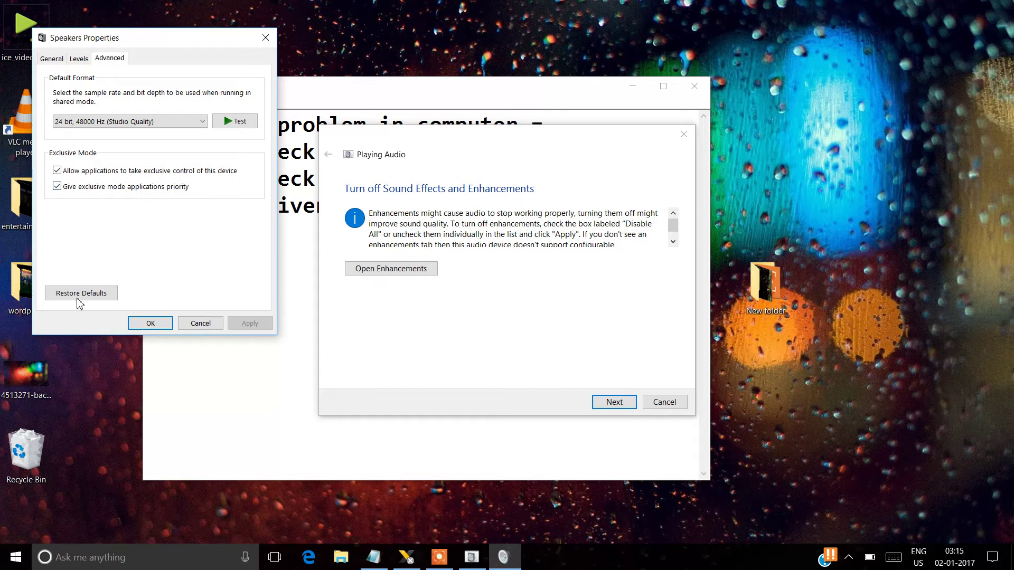
{"action": "left_click", "coordinate": [80, 59]}
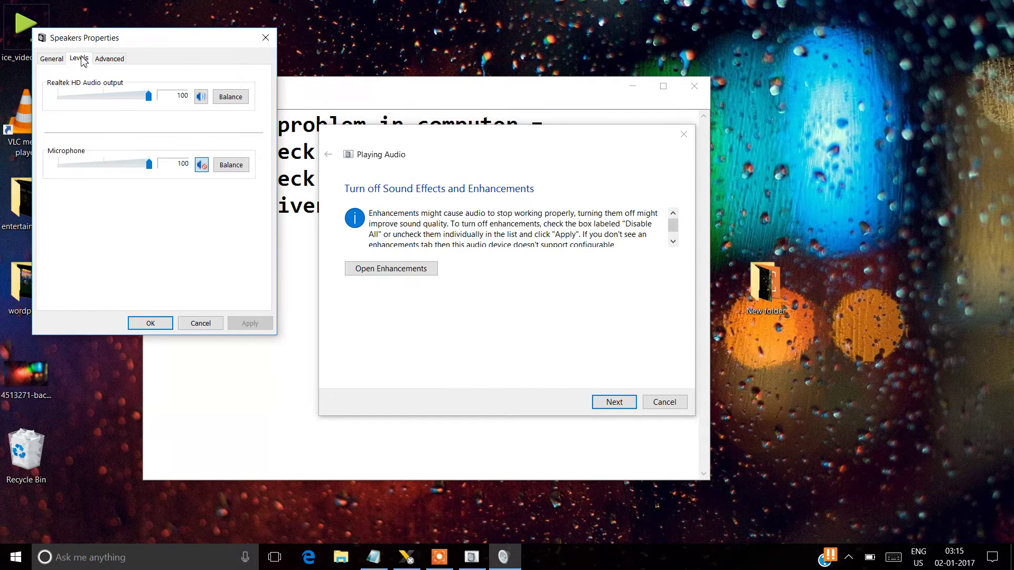
{"action": "left_click", "coordinate": [61, 58]}
{"action": "left_click", "coordinate": [157, 323]}
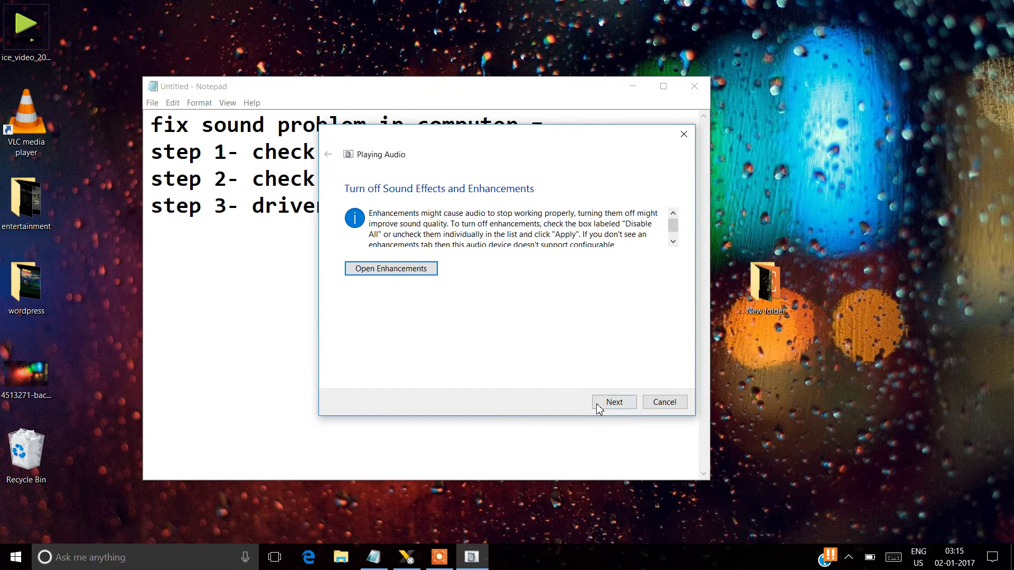
- Play the test sounds again, answer Good to keep the current audio driver, and close the troubleshooter
{"action": "left_click", "coordinate": [605, 407]}
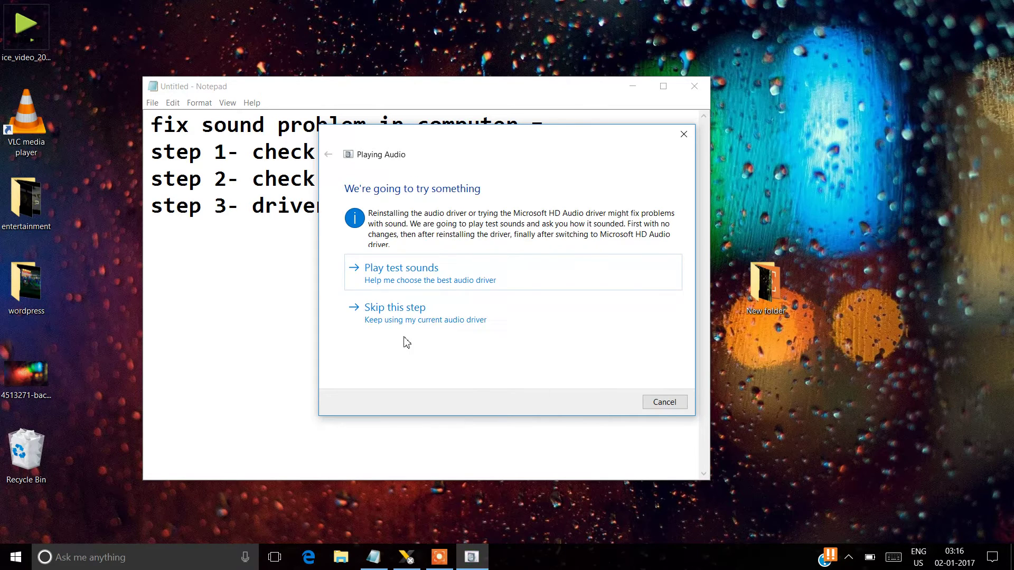
{"action": "left_click", "coordinate": [407, 280]}
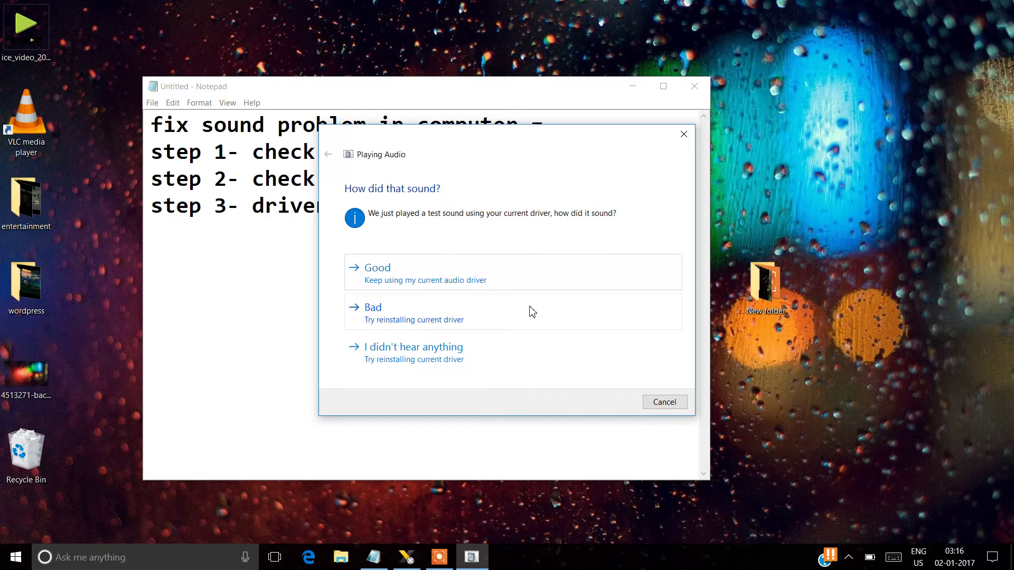
{"action": "left_click", "coordinate": [460, 279]}
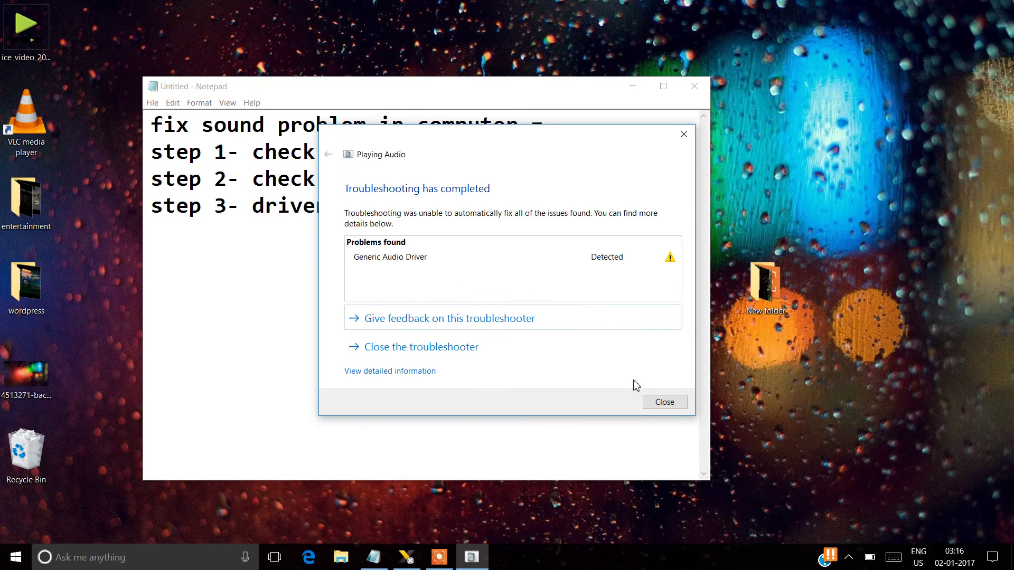
{"action": "left_click", "coordinate": [653, 403]}
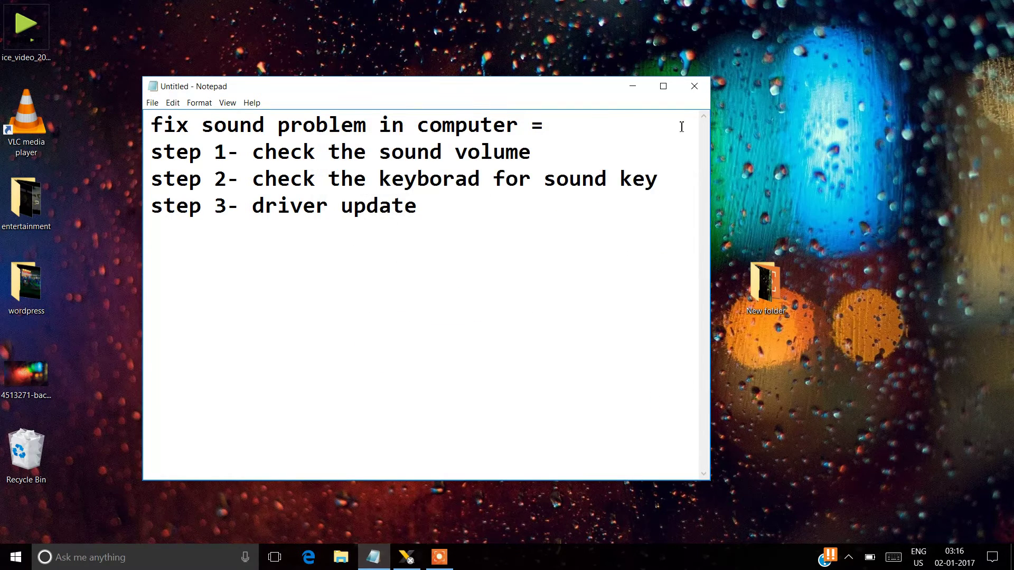
{"action": "left_click", "coordinate": [849, 559]}
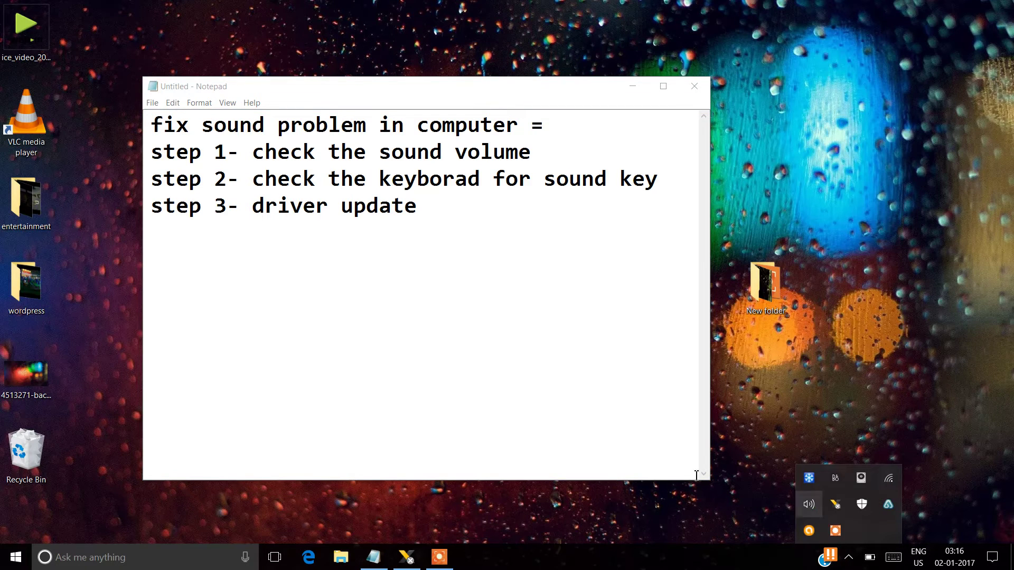
{"action": "left_click", "coordinate": [578, 374]}
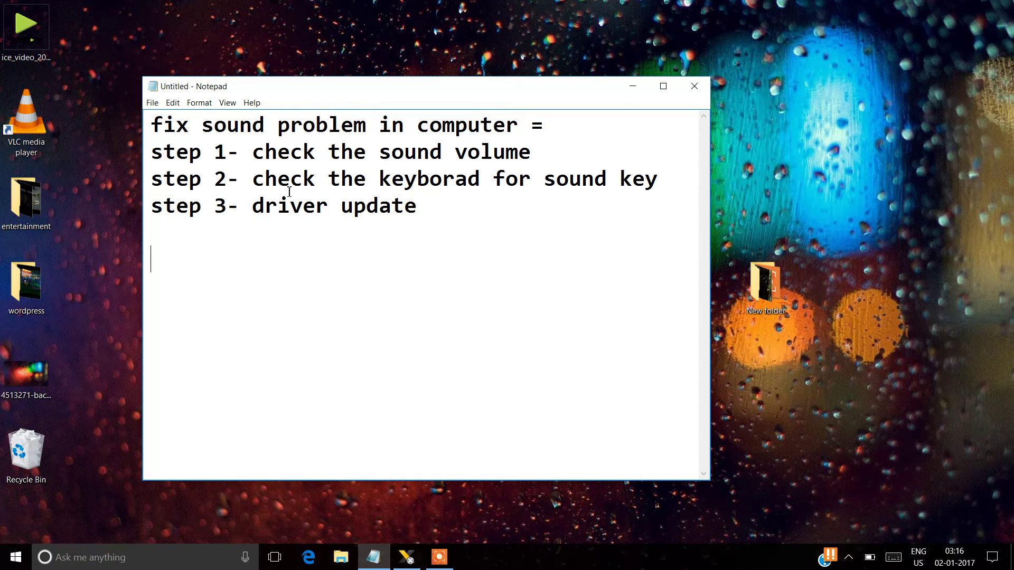
- Highlight the step 2 note about the keyboard sound key, and test the keyboard's mute control by toggling it twice
{"action": "left_click_drag", "start_coordinate": [245, 179], "coordinate": [660, 187]}
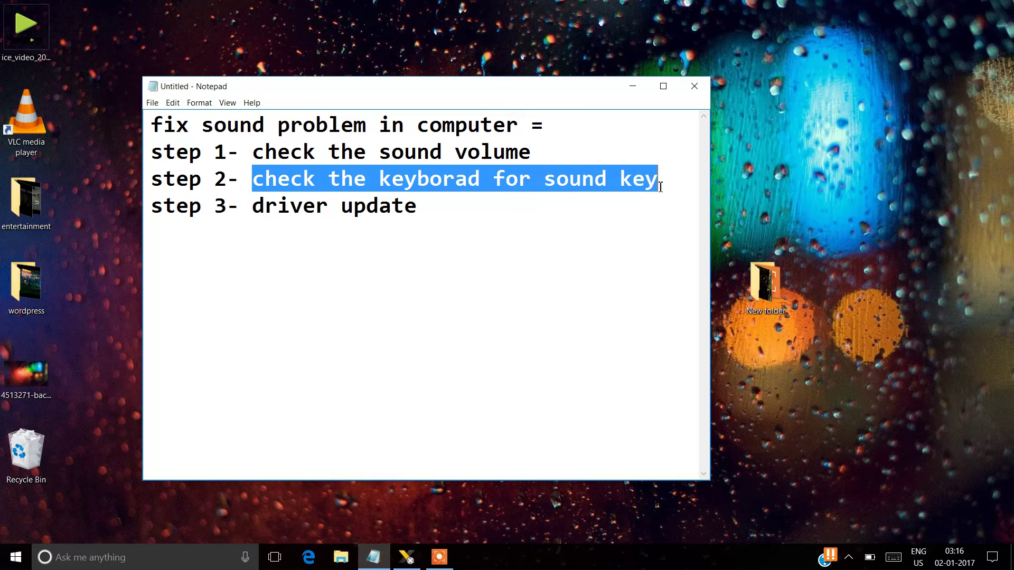
{"action": "left_click", "coordinate": [577, 240]}
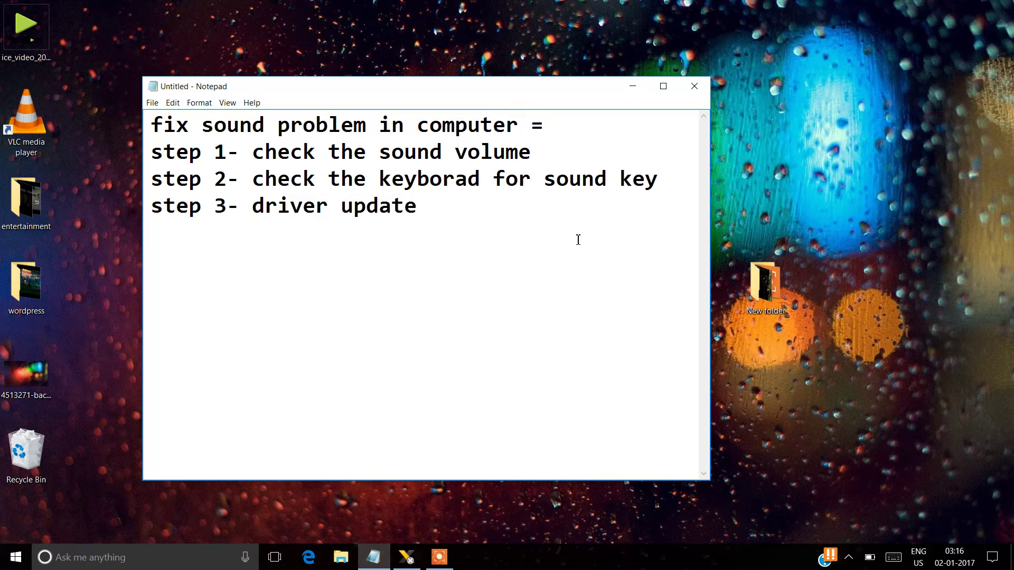
{"action": "key", "text": "Return"}
{"action": "key", "text": "XF86AudioMute"}
{"action": "key", "text": "XF86AudioMute"}
- Search Windows for "device", open Device Manager and bring its window in front of the notes
{"action": "left_click", "coordinate": [19, 557]}
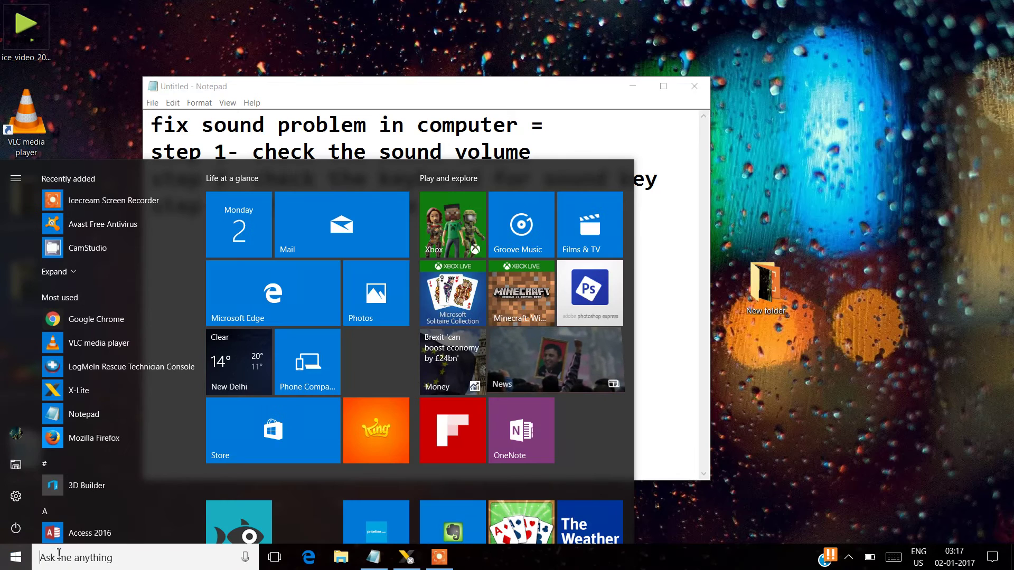
{"action": "left_click", "coordinate": [66, 559]}
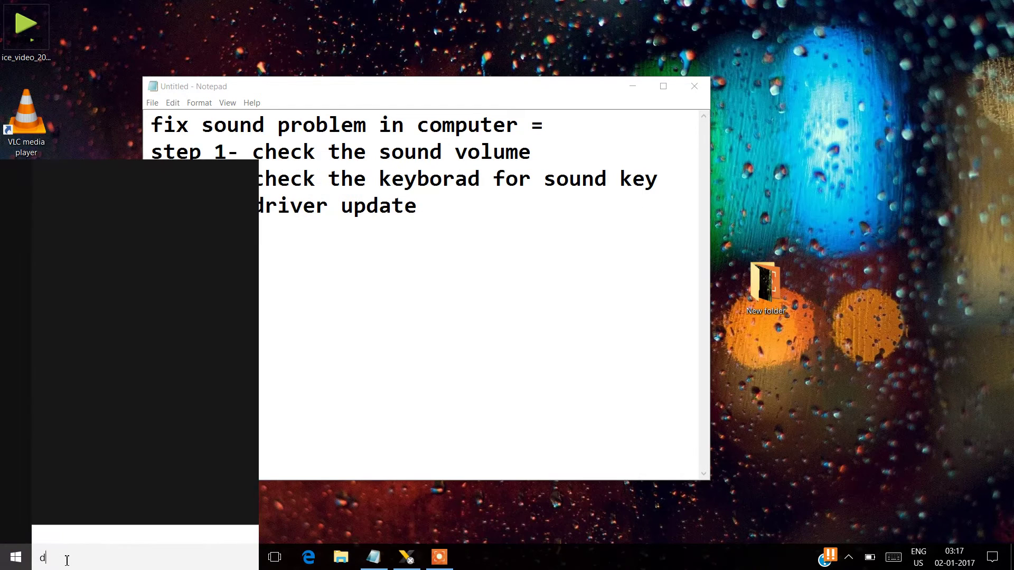
{"action": "type", "text": "device"}
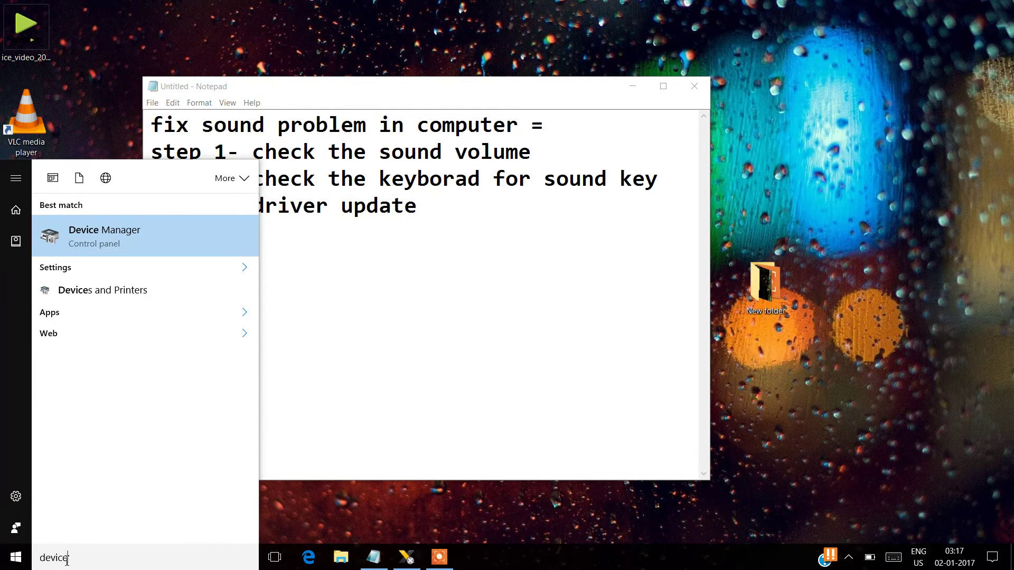
{"action": "left_click", "coordinate": [104, 235]}
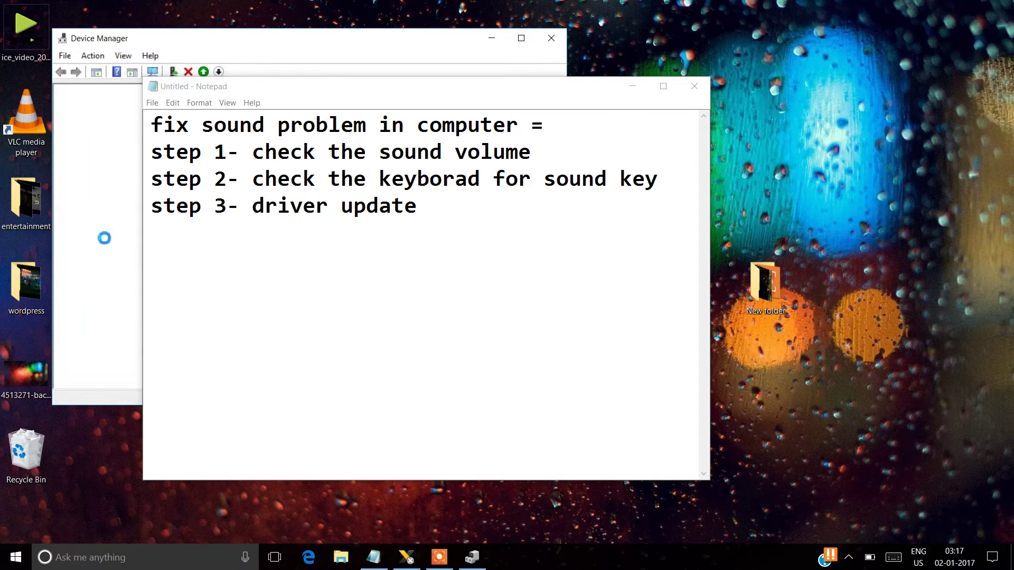
{"action": "left_click", "coordinate": [185, 38]}
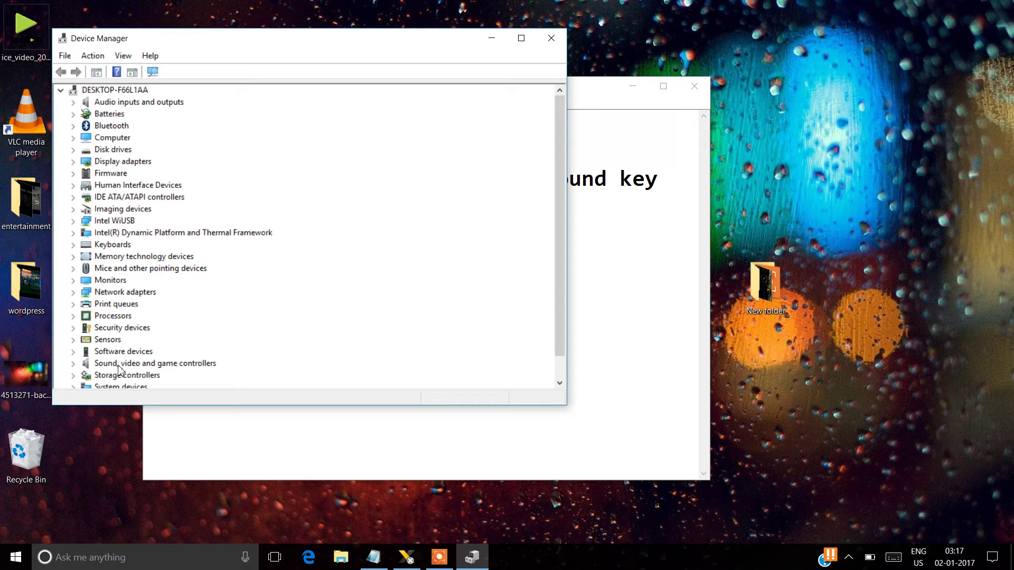
- Scan for hardware changes from the Sound, video and game controllers category
{"action": "left_click", "coordinate": [157, 364]}
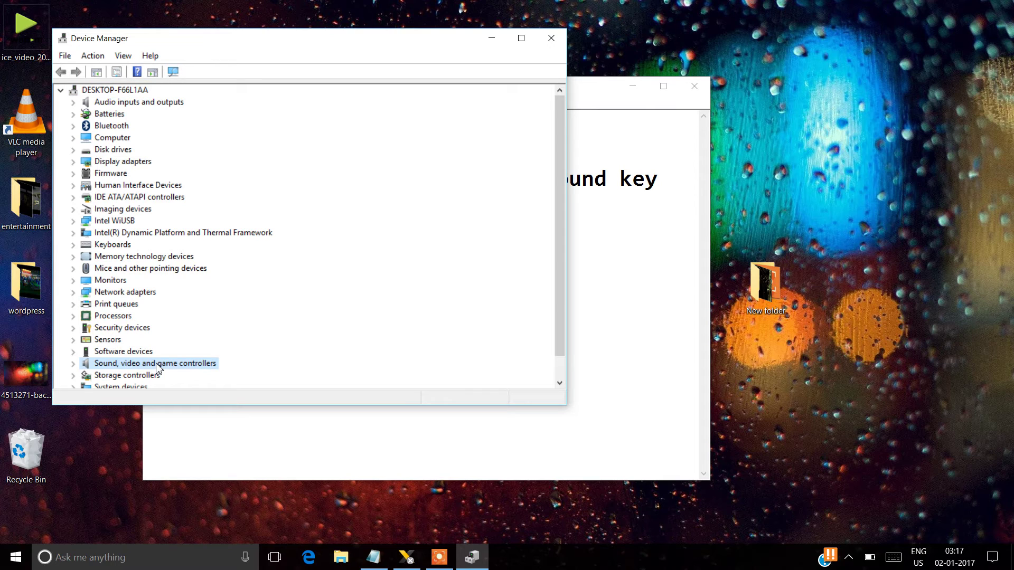
{"action": "right_click", "coordinate": [157, 366]}
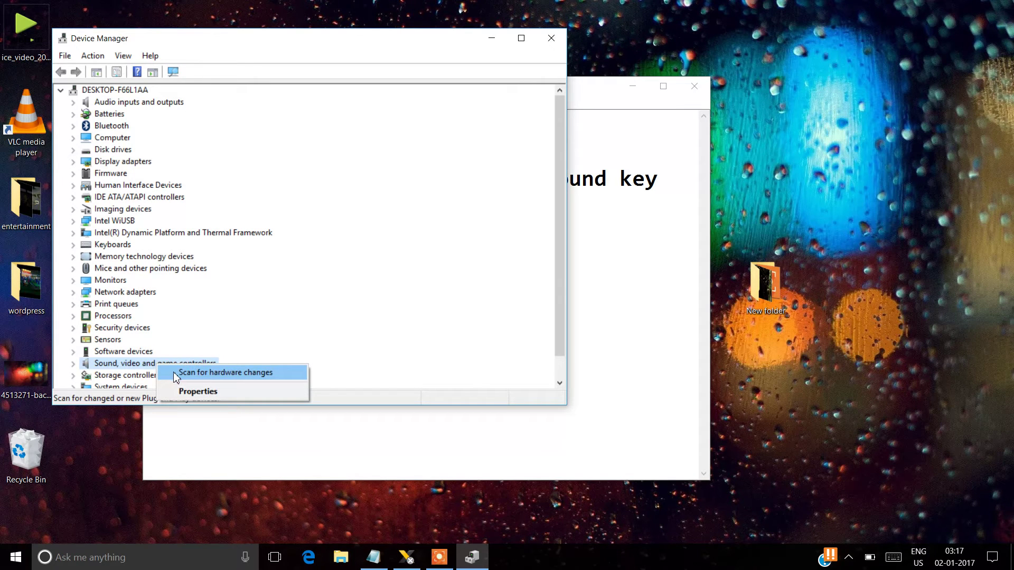
{"action": "left_click", "coordinate": [174, 372]}
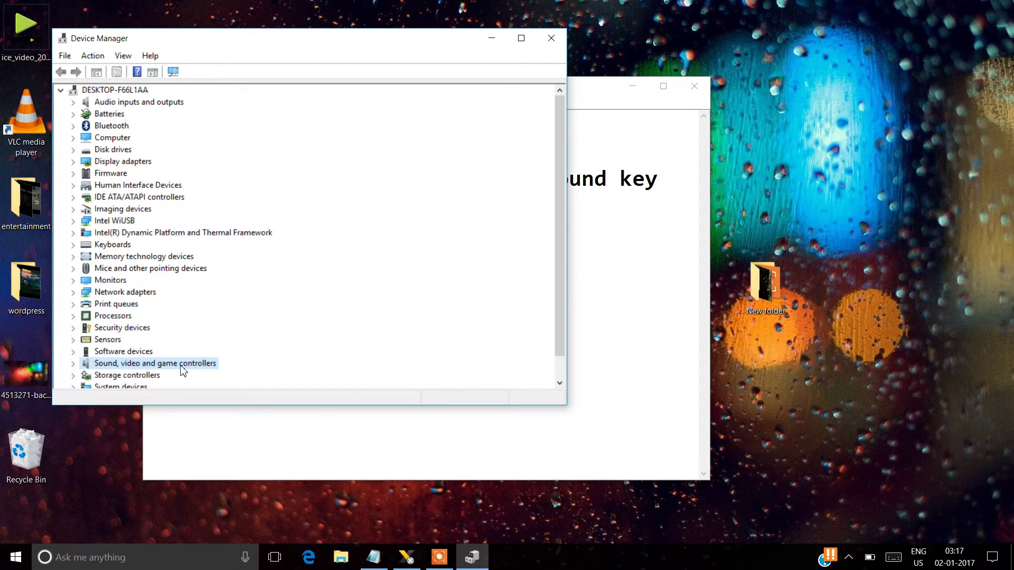
- Expand the sound controllers and run an automatic driver update search for Realtek High Definition Audio, closing the wizard when done
{"action": "double_click", "coordinate": [183, 368]}
{"action": "left_click", "coordinate": [167, 377]}
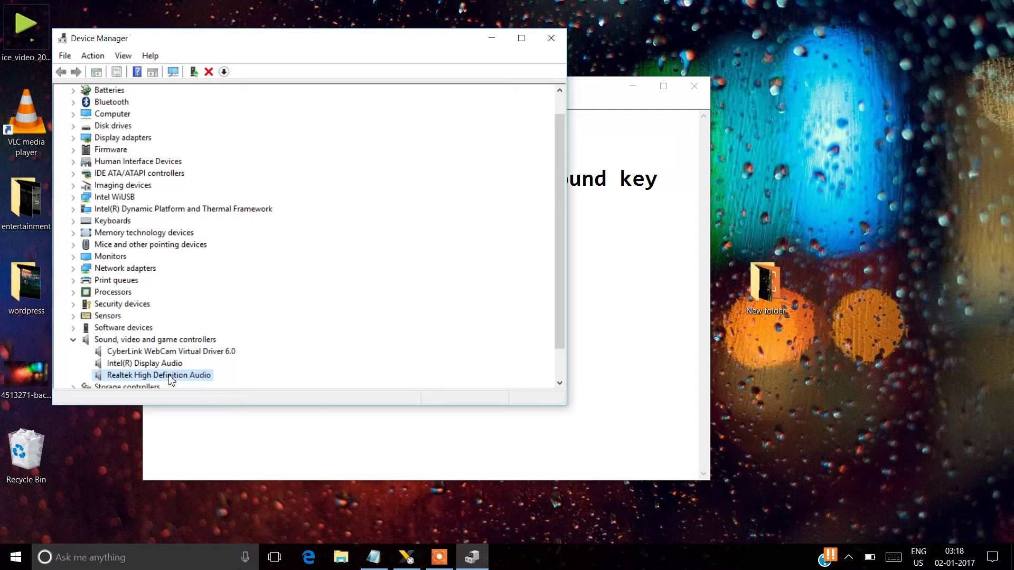
{"action": "right_click", "coordinate": [170, 379]}
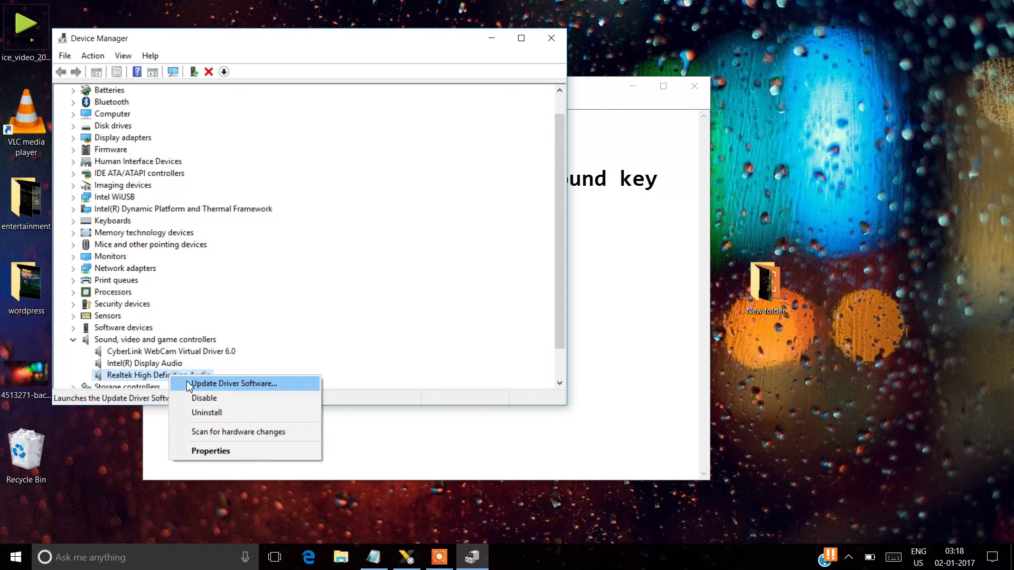
{"action": "left_click", "coordinate": [189, 385]}
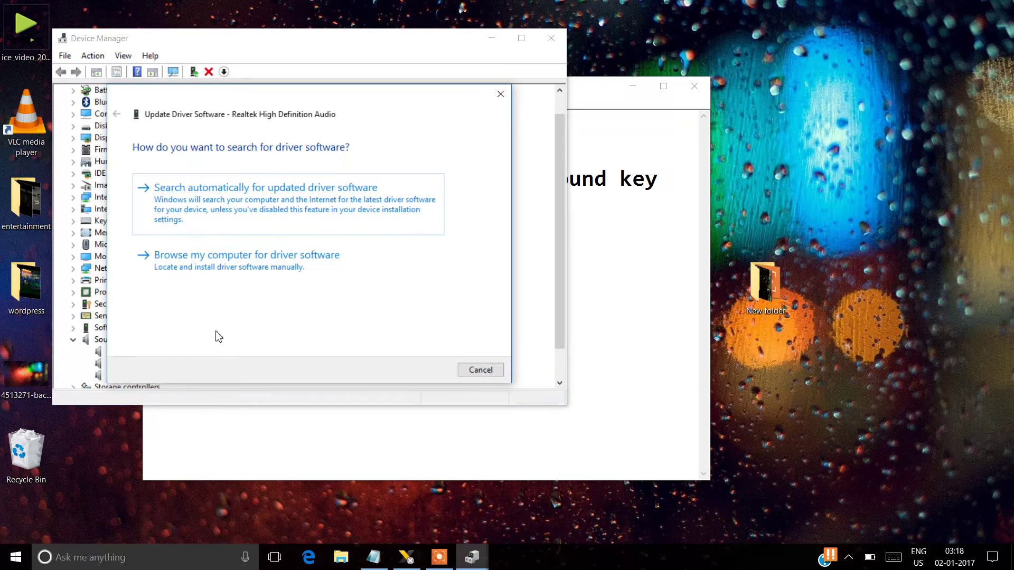
{"action": "left_click", "coordinate": [272, 209]}
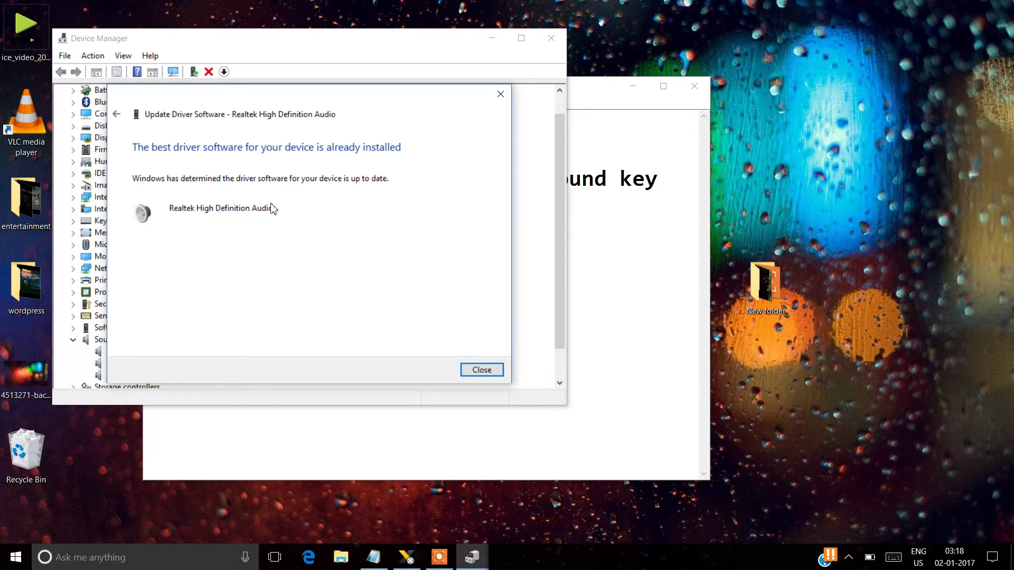
{"action": "left_click", "coordinate": [488, 370]}
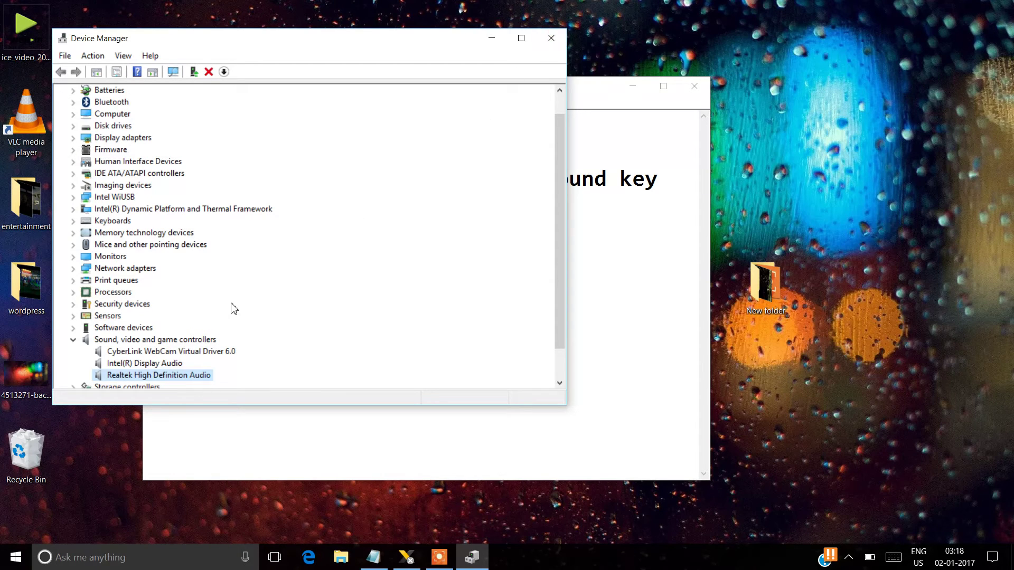
- Run an automatic driver update search for Intel(R) Display Audio and close the wizard when done
{"action": "right_click", "coordinate": [166, 363]}
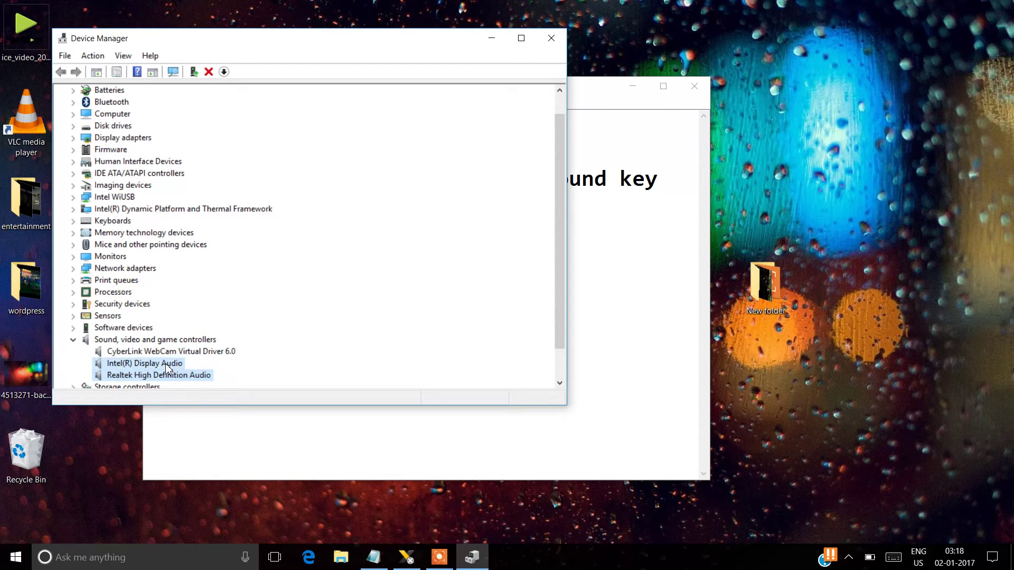
{"action": "left_click", "coordinate": [177, 372]}
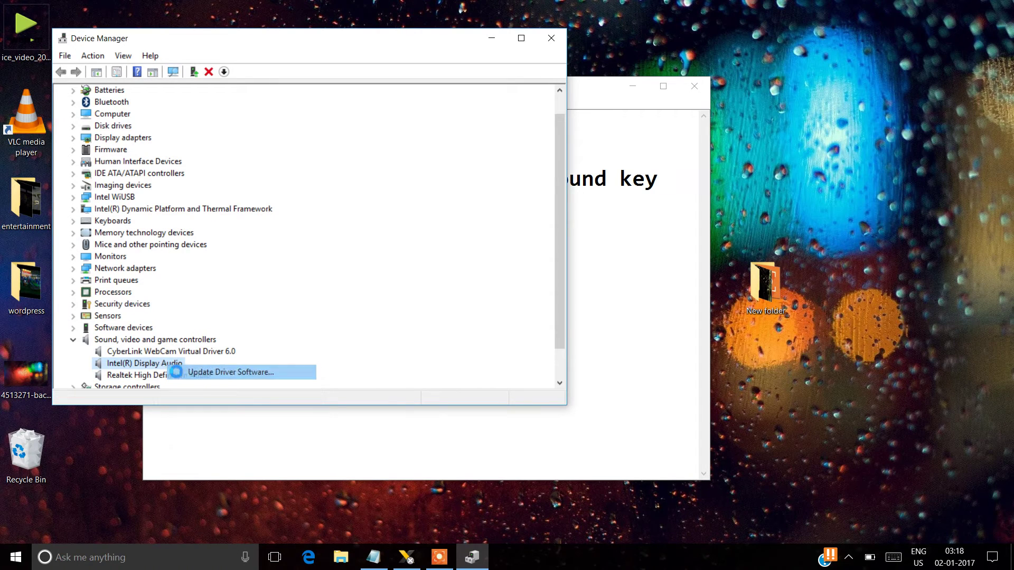
{"action": "left_click", "coordinate": [332, 183]}
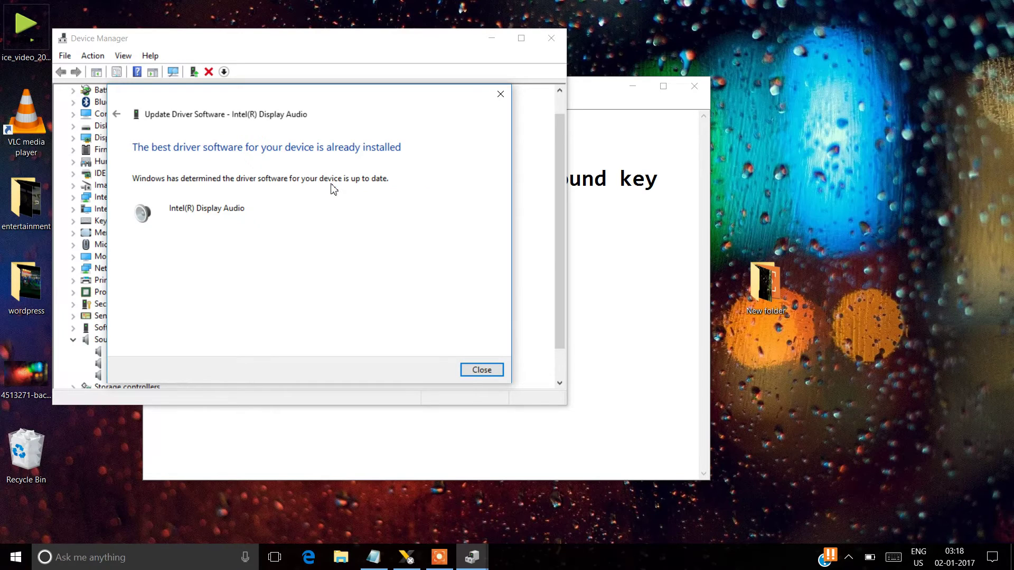
{"action": "left_click", "coordinate": [481, 370]}
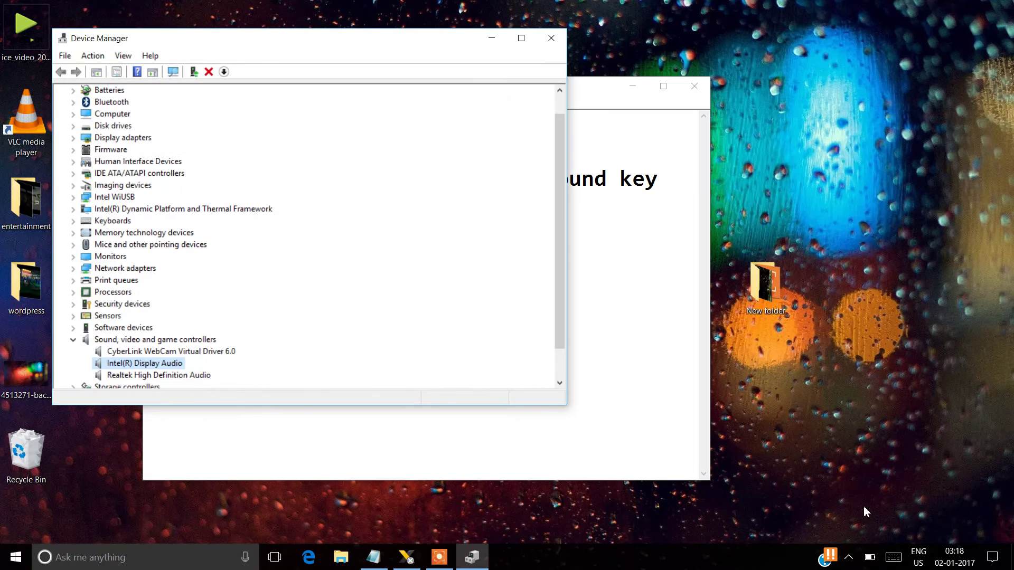
- Check the speaker volume level from the hidden system tray icons
{"action": "left_click", "coordinate": [850, 563]}
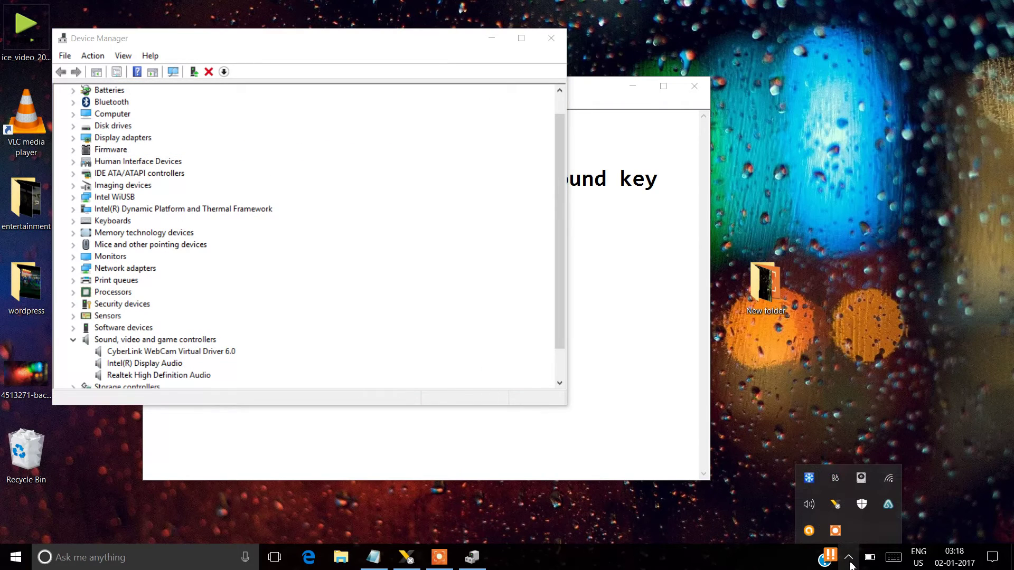
{"action": "left_click", "coordinate": [809, 505]}
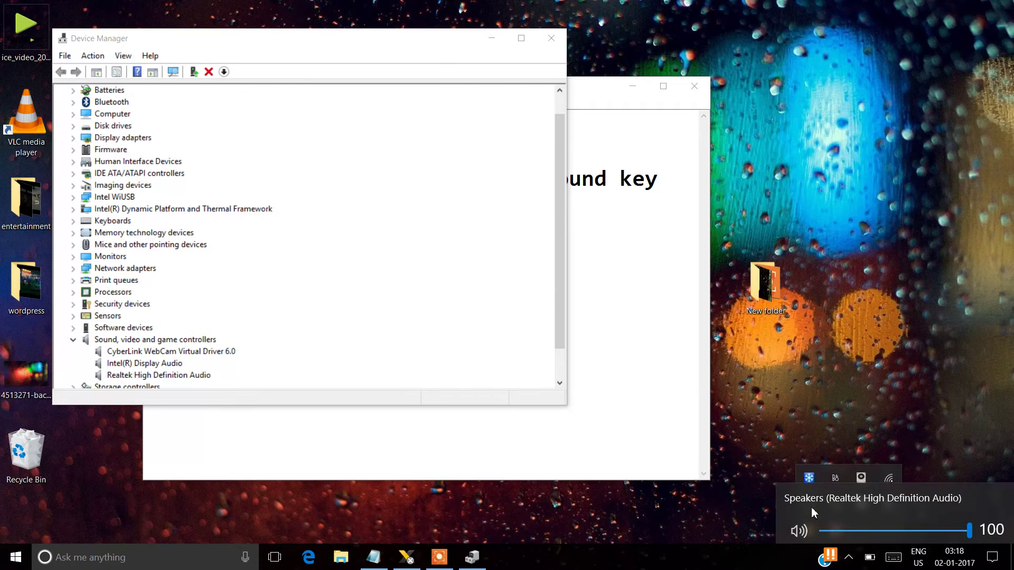
{"action": "left_click", "coordinate": [738, 417]}
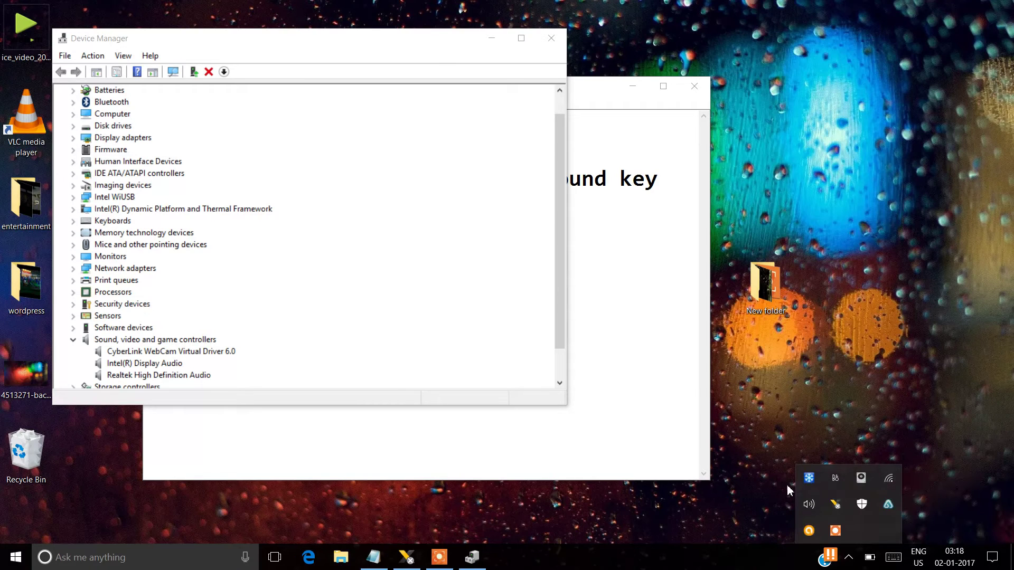
{"action": "left_click", "coordinate": [813, 506]}
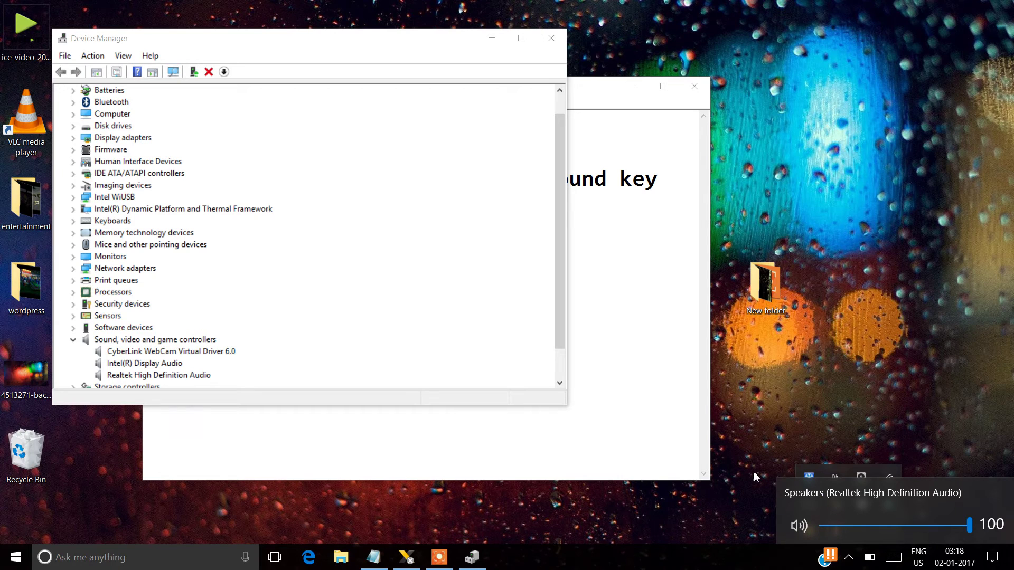
- Open the playback devices, test the Stereo configuration in the speaker setup, and cancel the setup
{"action": "left_click", "coordinate": [849, 561]}
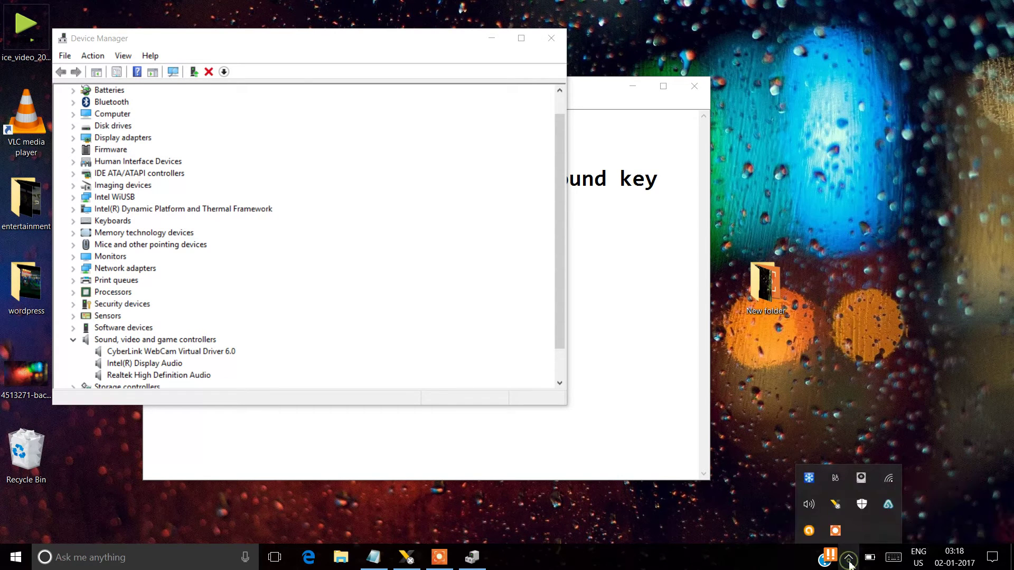
{"action": "left_click", "coordinate": [849, 563]}
{"action": "left_click", "coordinate": [849, 562]}
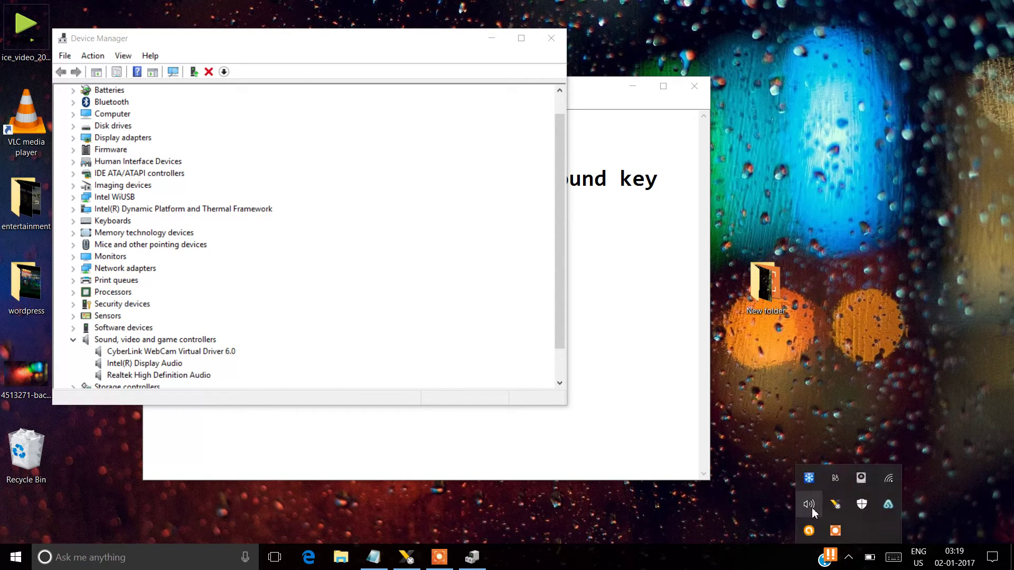
{"action": "right_click", "coordinate": [810, 506]}
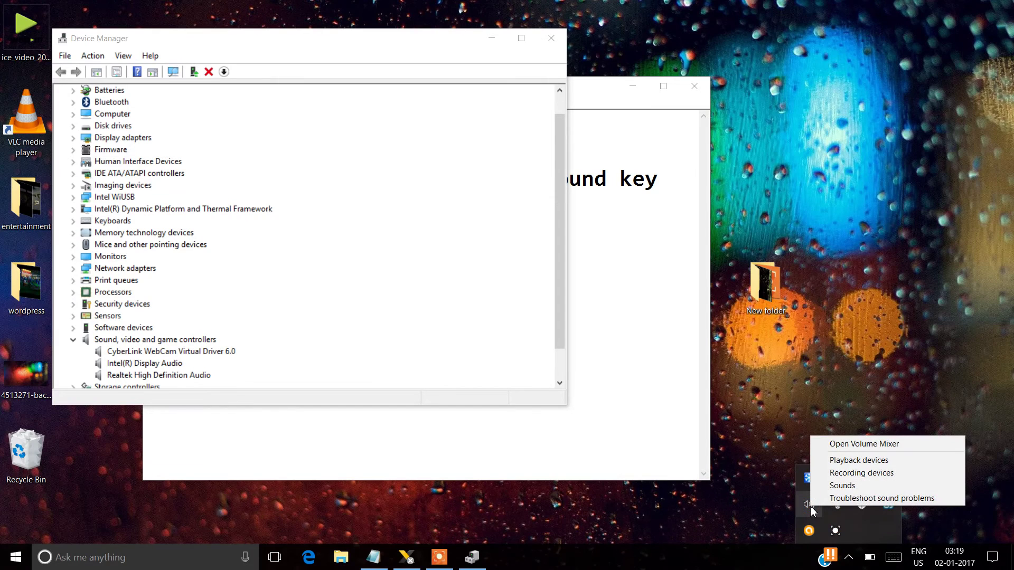
{"action": "left_click", "coordinate": [840, 461]}
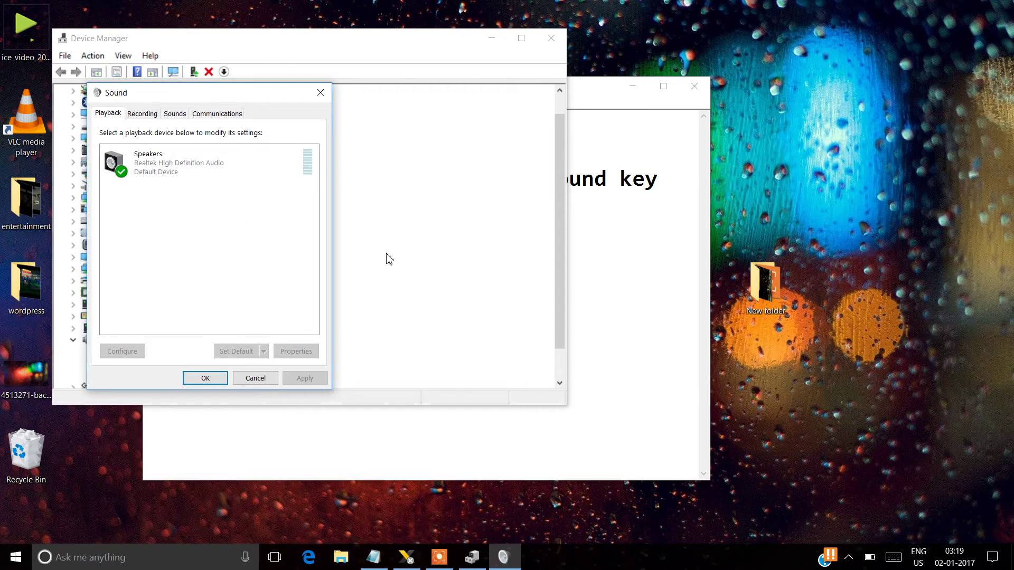
{"action": "left_click", "coordinate": [143, 174]}
{"action": "right_click", "coordinate": [143, 174]}
{"action": "left_click", "coordinate": [151, 179]}
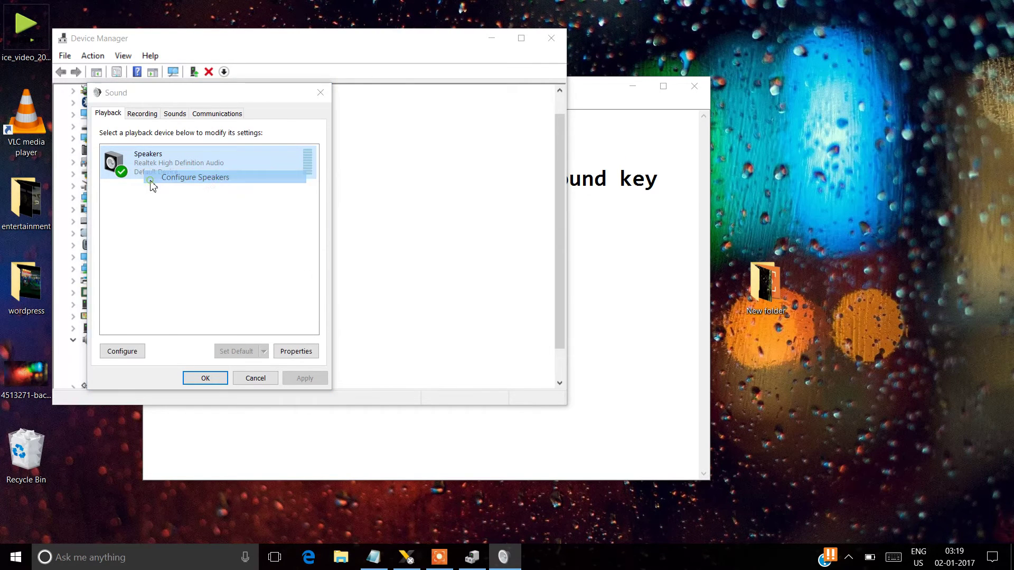
{"action": "left_click", "coordinate": [104, 317]}
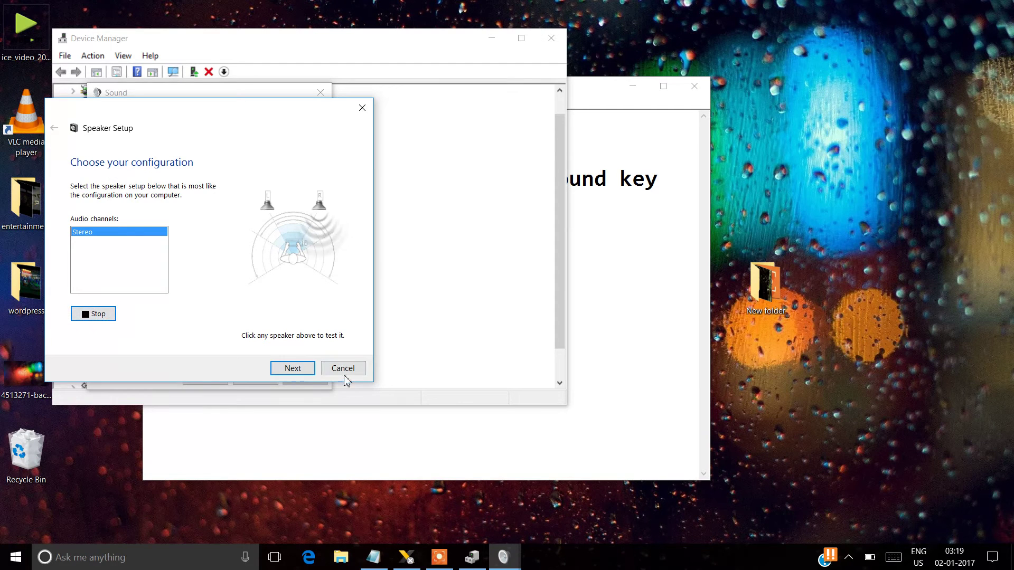
{"action": "left_click", "coordinate": [343, 371]}
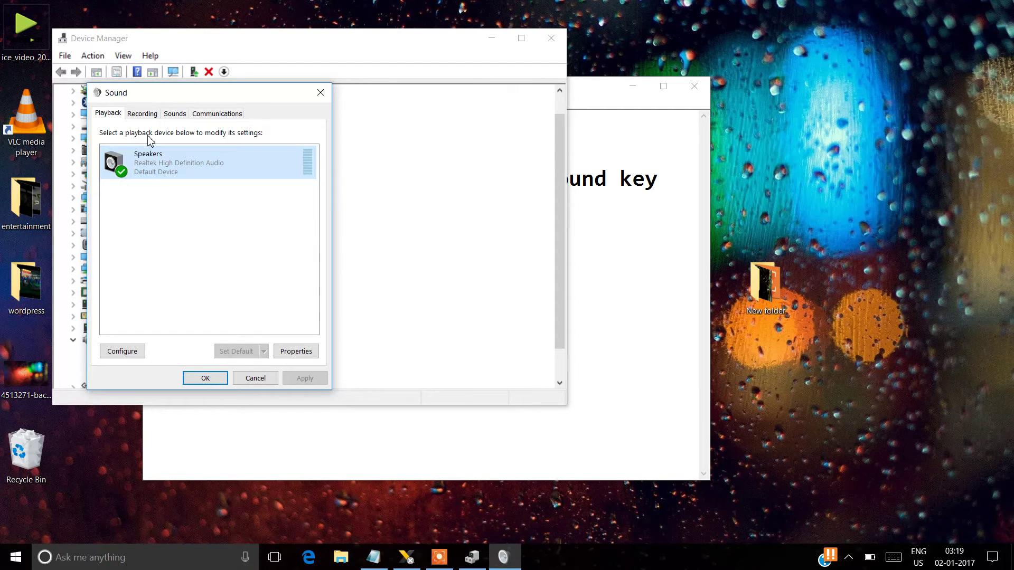
- Review the general, levels and advanced settings in the Speakers properties, and cancel without changing anything
{"action": "right_click", "coordinate": [144, 160]}
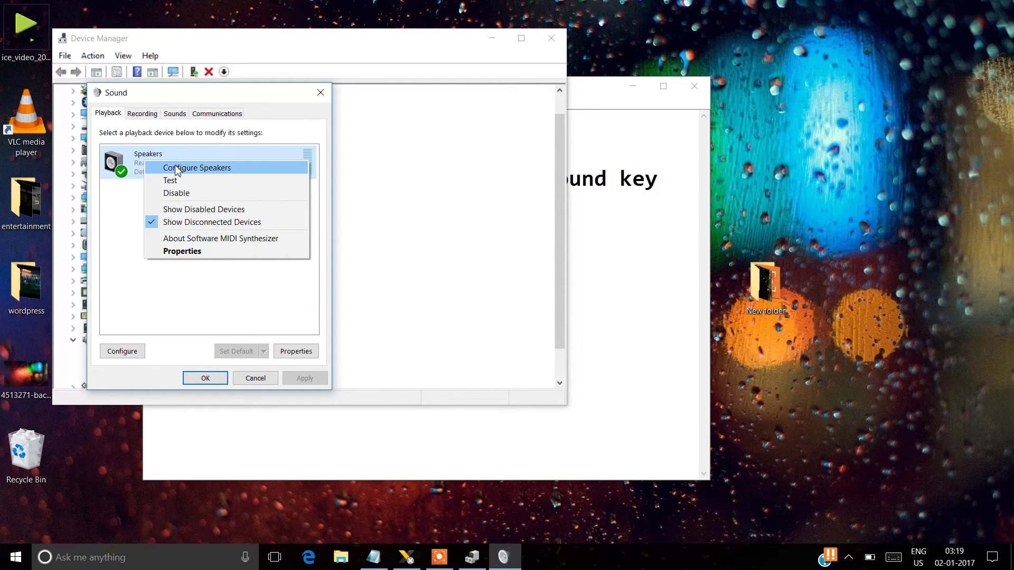
{"action": "left_click", "coordinate": [191, 252]}
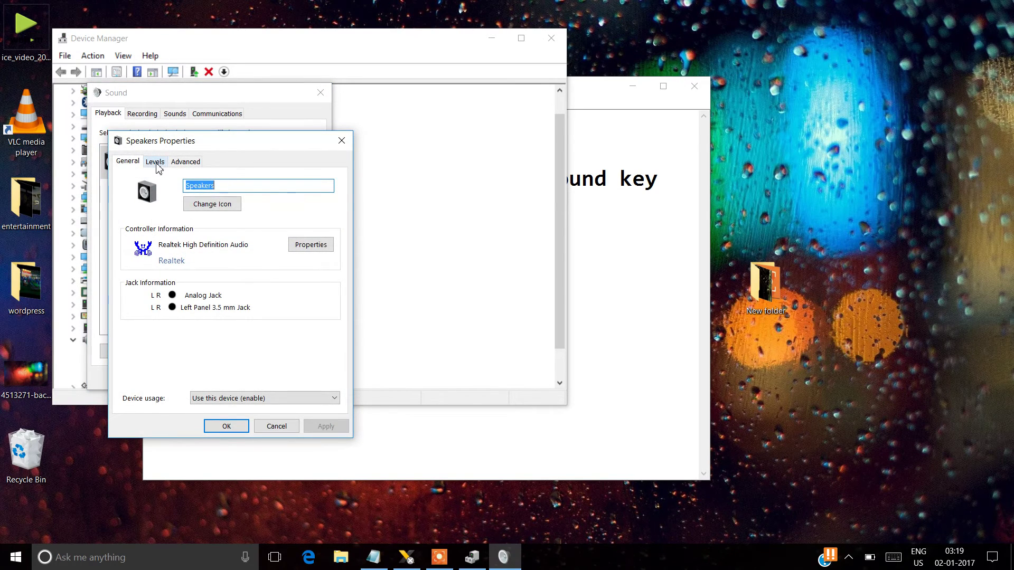
{"action": "left_click", "coordinate": [157, 166]}
{"action": "left_click", "coordinate": [185, 161]}
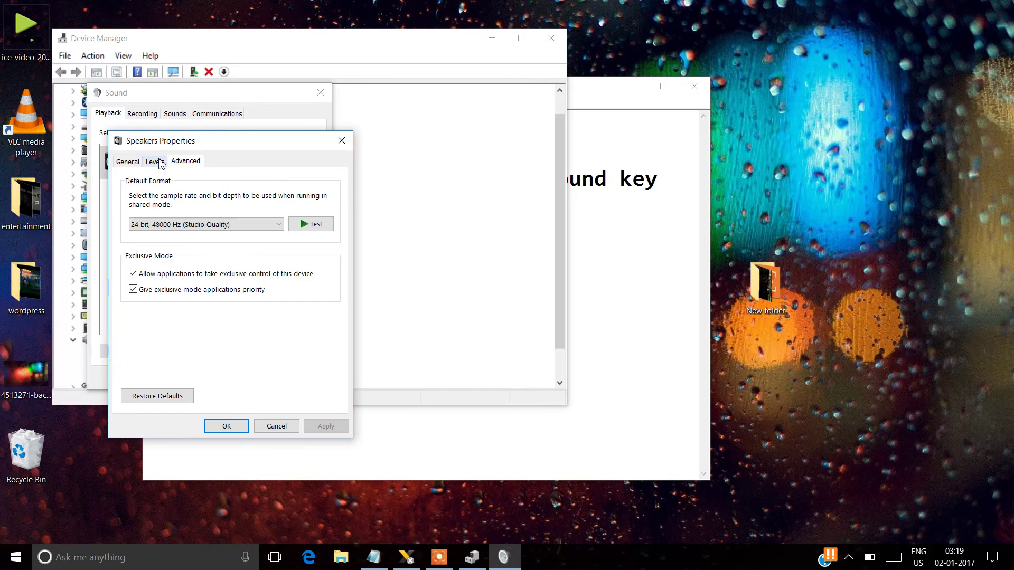
{"action": "left_click", "coordinate": [128, 163]}
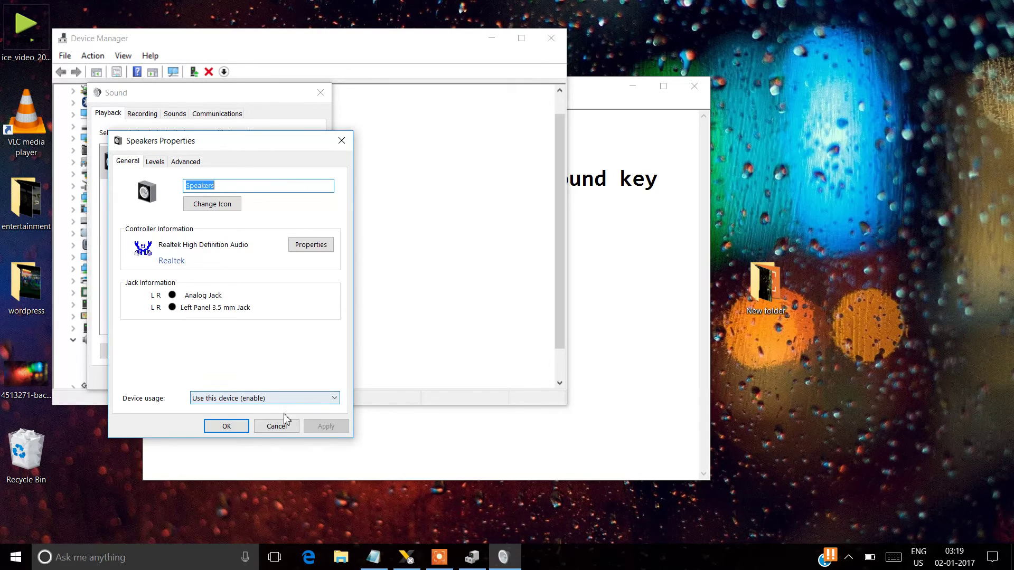
{"action": "left_click", "coordinate": [276, 425]}
- Configure the speakers as Stereo, testing the sound, keep front left and right as full-range speakers, and finish the setup
{"action": "right_click", "coordinate": [157, 170]}
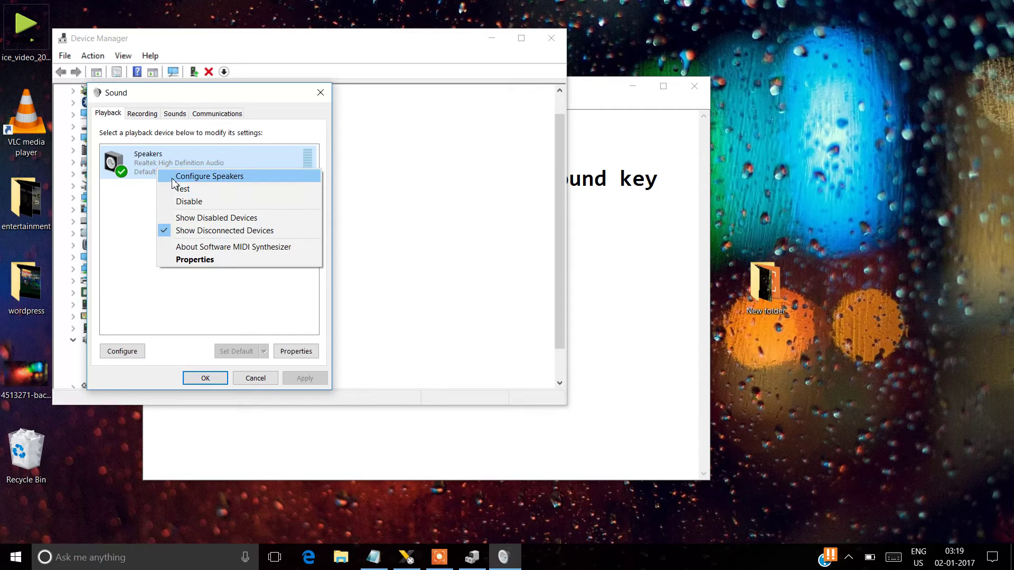
{"action": "left_click", "coordinate": [175, 177]}
{"action": "left_click", "coordinate": [95, 315]}
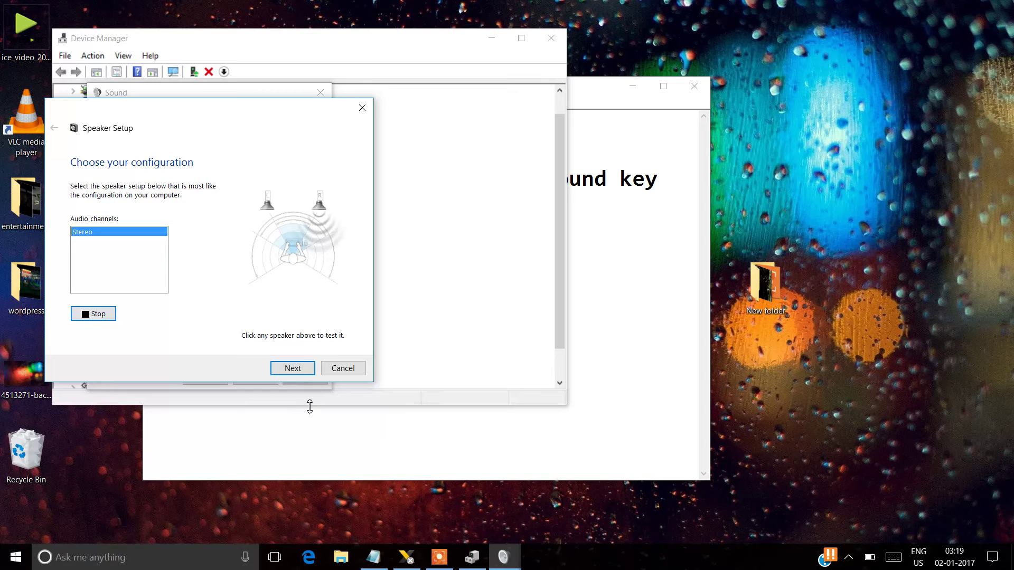
{"action": "left_click", "coordinate": [292, 368]}
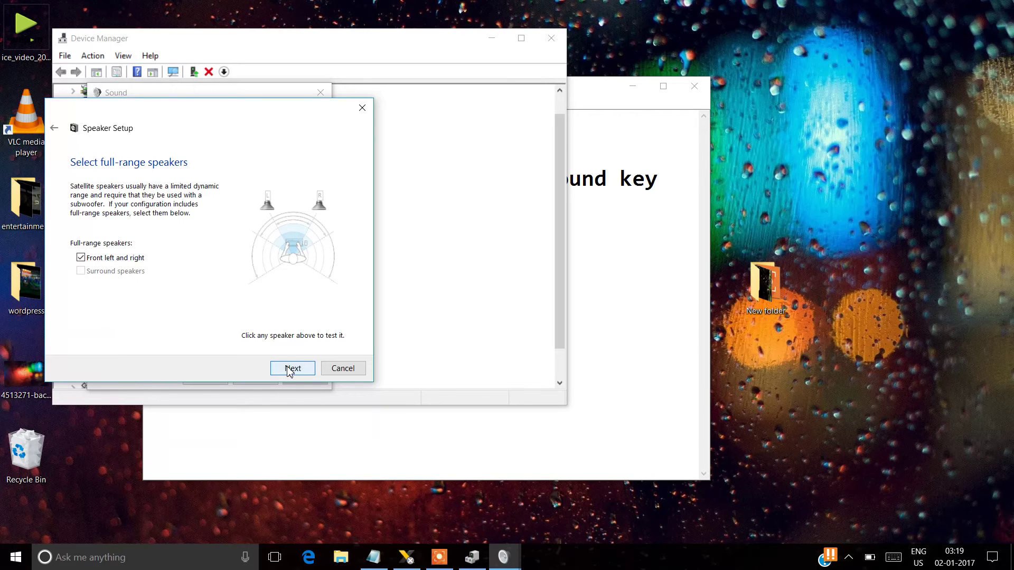
{"action": "left_click", "coordinate": [290, 370]}
{"action": "left_click", "coordinate": [292, 368]}
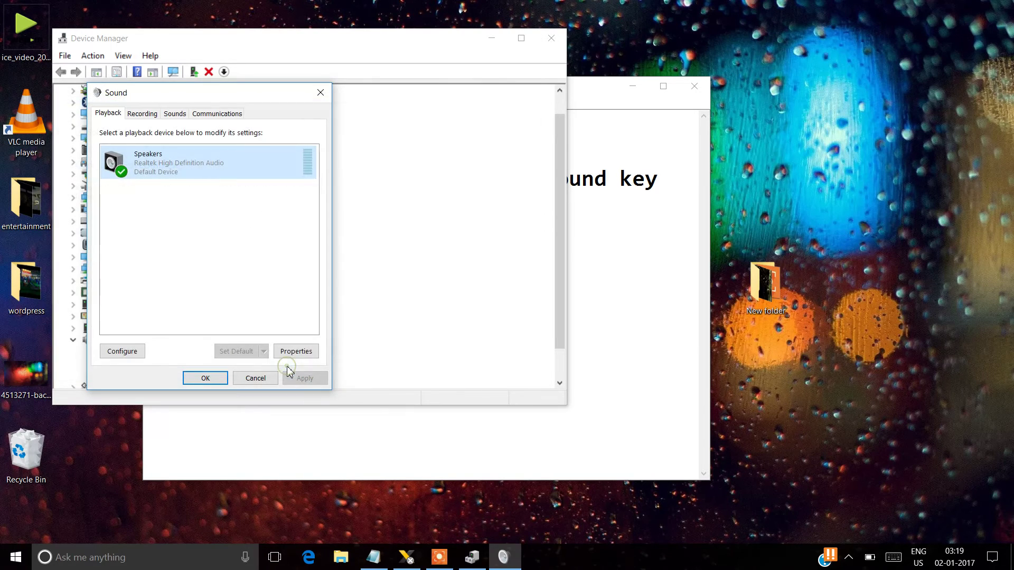
- Review the recording, sounds and communications settings in the Sound dialog, and close it along with Device Manager
{"action": "left_click", "coordinate": [150, 117]}
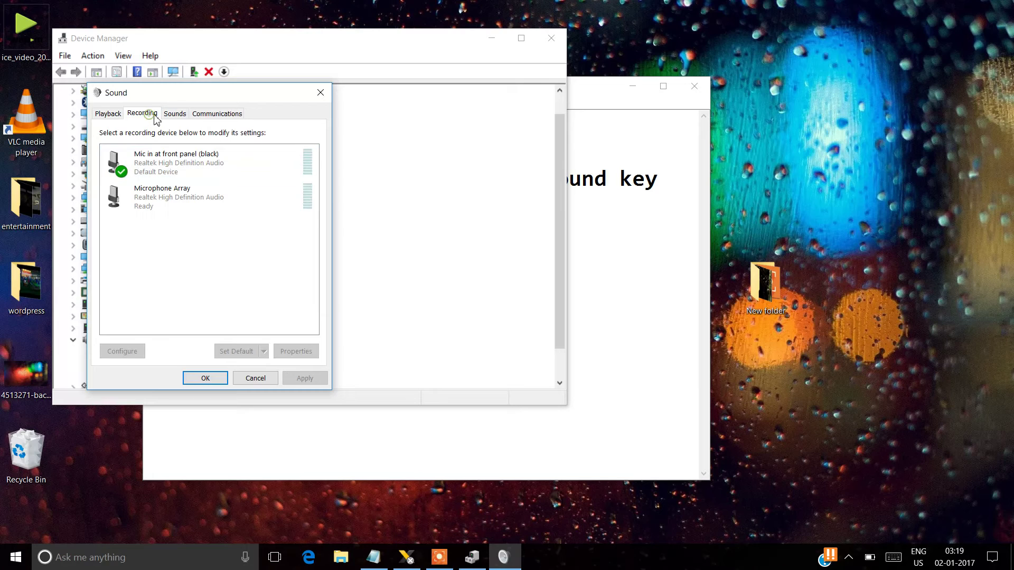
{"action": "left_click", "coordinate": [173, 116]}
{"action": "left_click", "coordinate": [199, 116]}
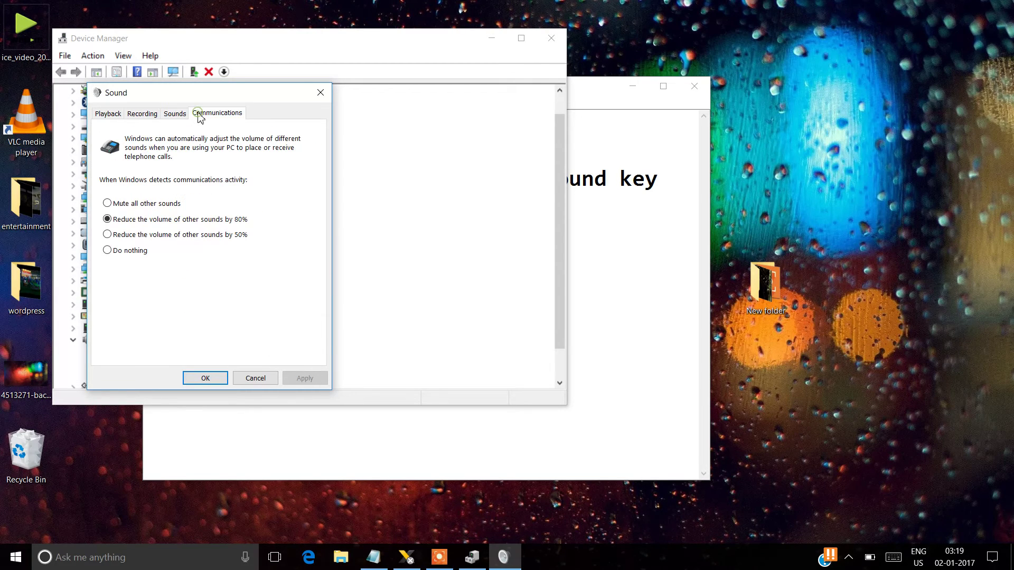
{"action": "left_click", "coordinate": [219, 377]}
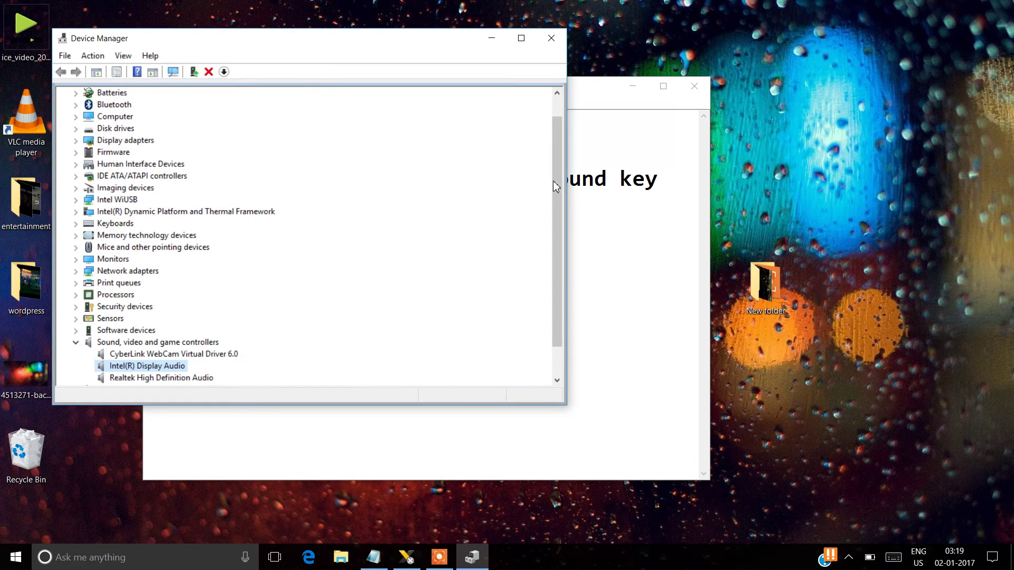
{"action": "scroll", "coordinate": [555, 212], "scroll_direction": "down", "scroll_amount": 1}
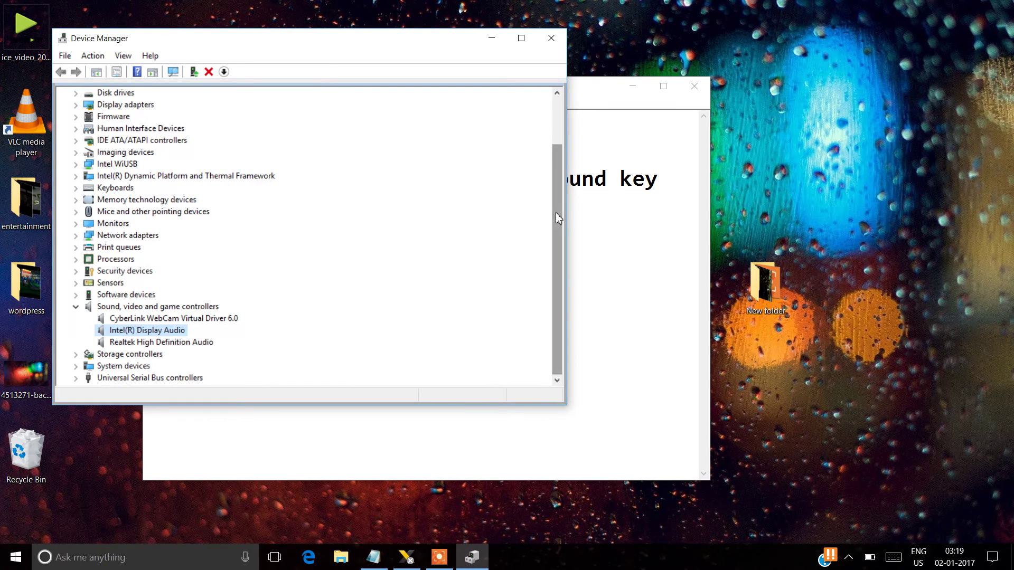
{"action": "left_click", "coordinate": [551, 38]}
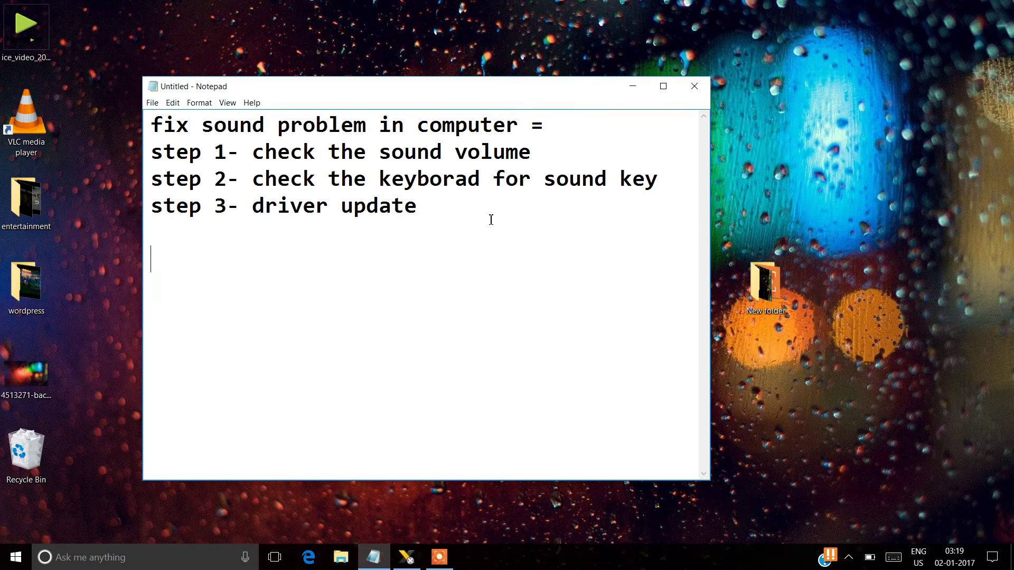
- Add the note "after all this if this did not solve the problem you must uninstall the sound driver -" below the steps
{"action": "left_click", "coordinate": [431, 225]}
{"action": "type", "text": "after all this if t"}
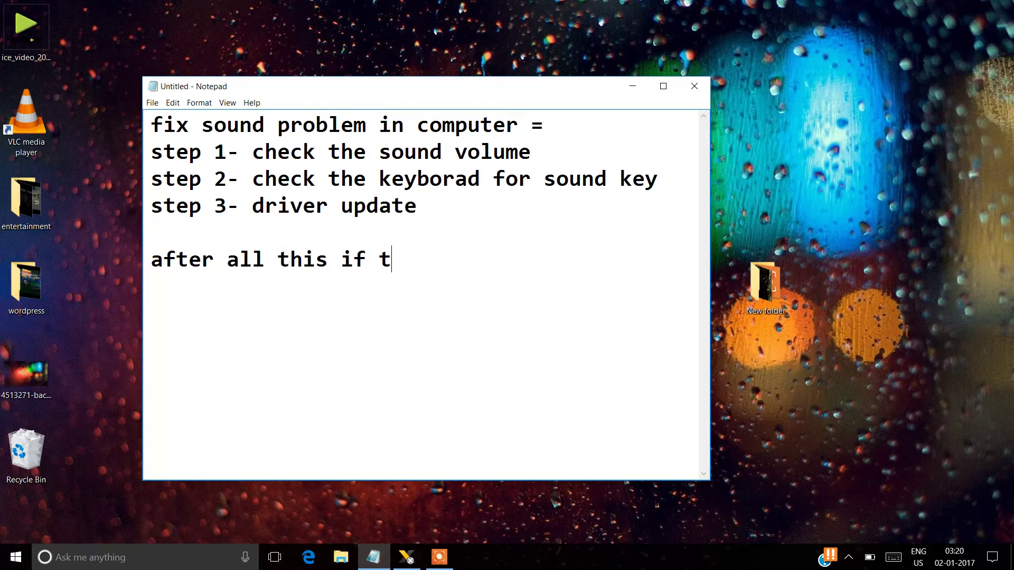
{"action": "type", "text": "his did not solve the p"}
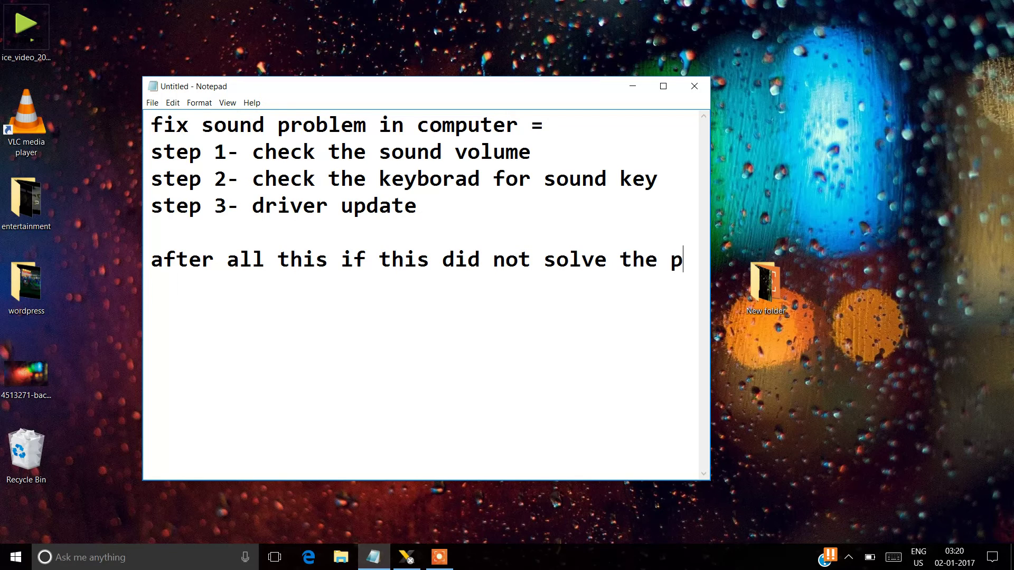
{"action": "type", "text": "roblem "}
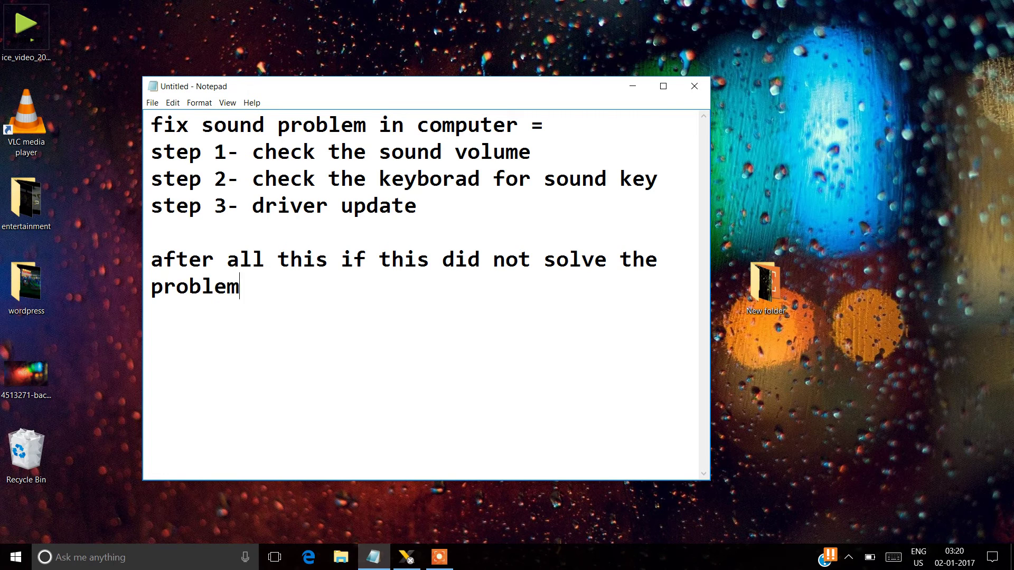
{"action": "type", "text": "you mu"}
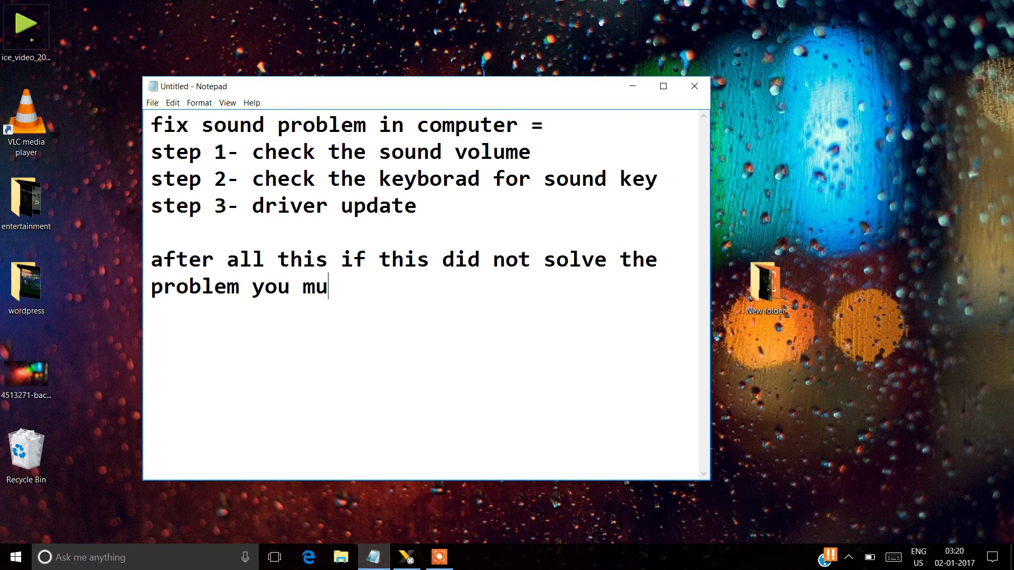
{"action": "type", "text": "st uninsta"}
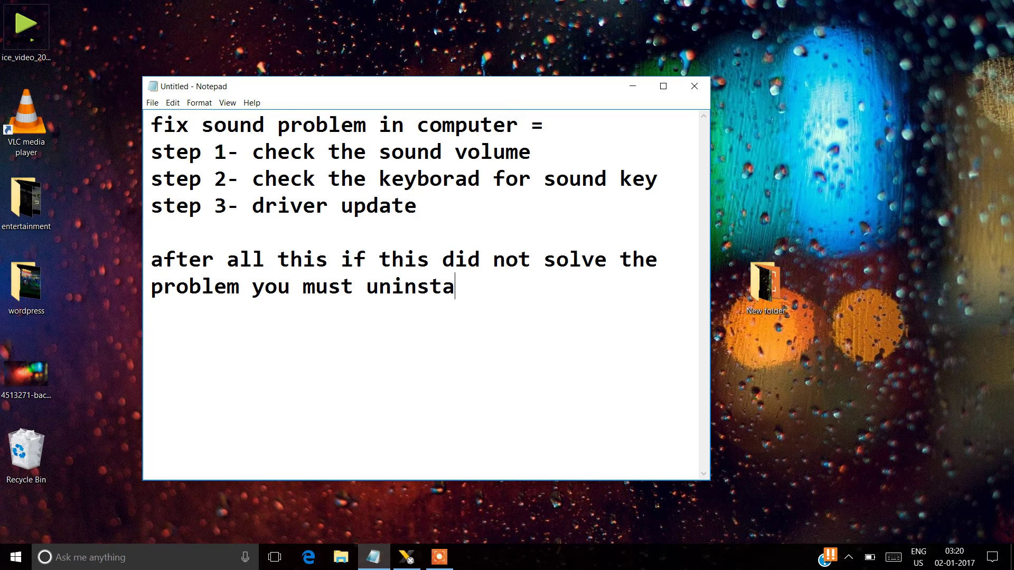
{"action": "type", "text": "ll the s"}
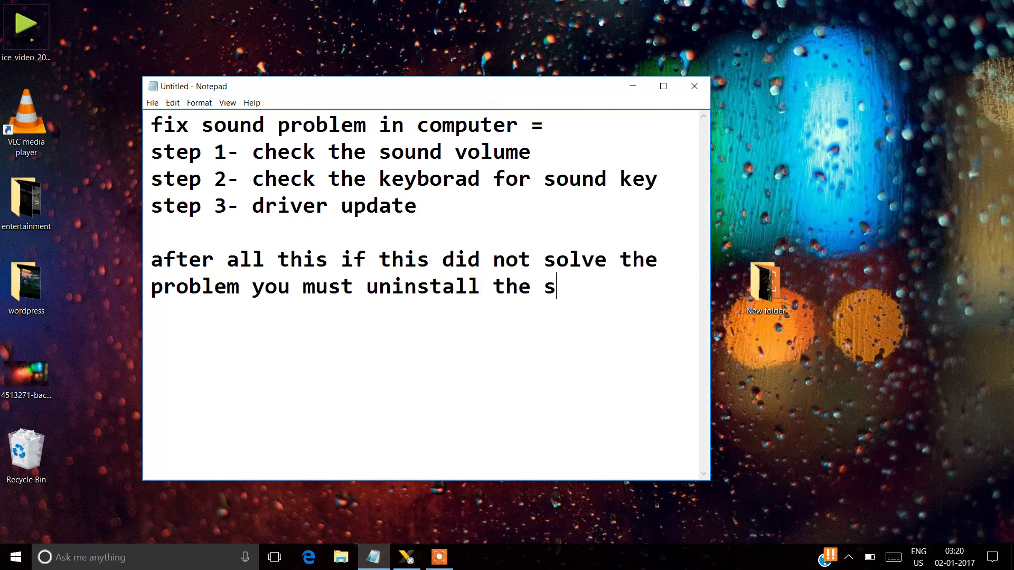
{"action": "type", "text": "ound driver "}
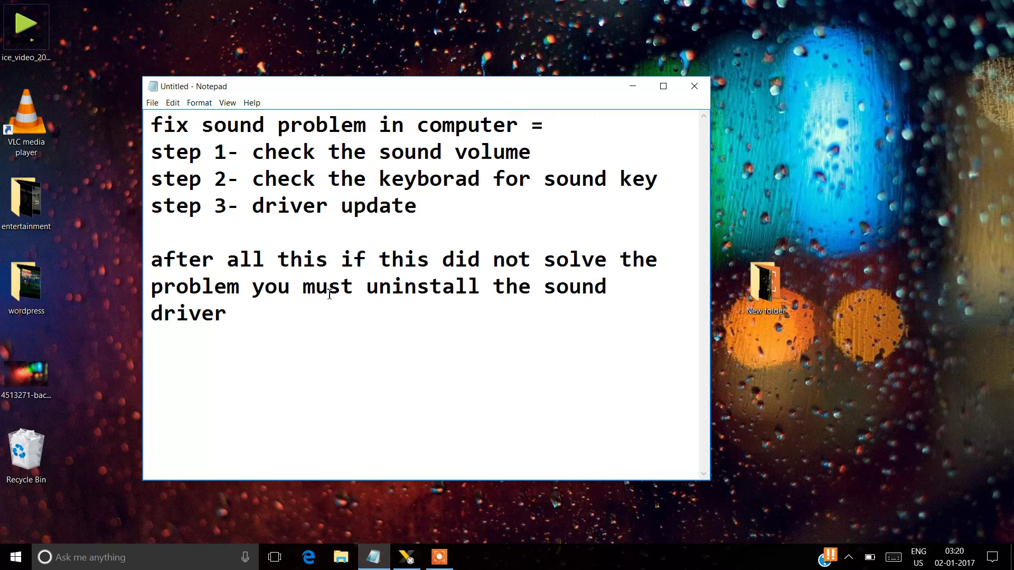
{"action": "type", "text": "-"}
- Search for "device" in Windows, open Device Manager and bring its window in front of the notes
{"action": "left_click", "coordinate": [22, 561]}
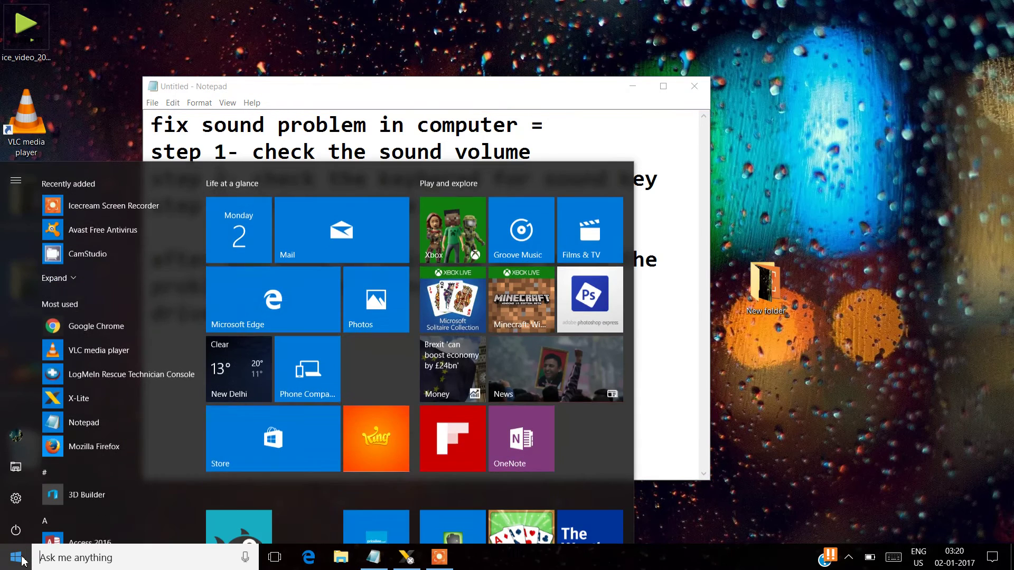
{"action": "type", "text": "de"}
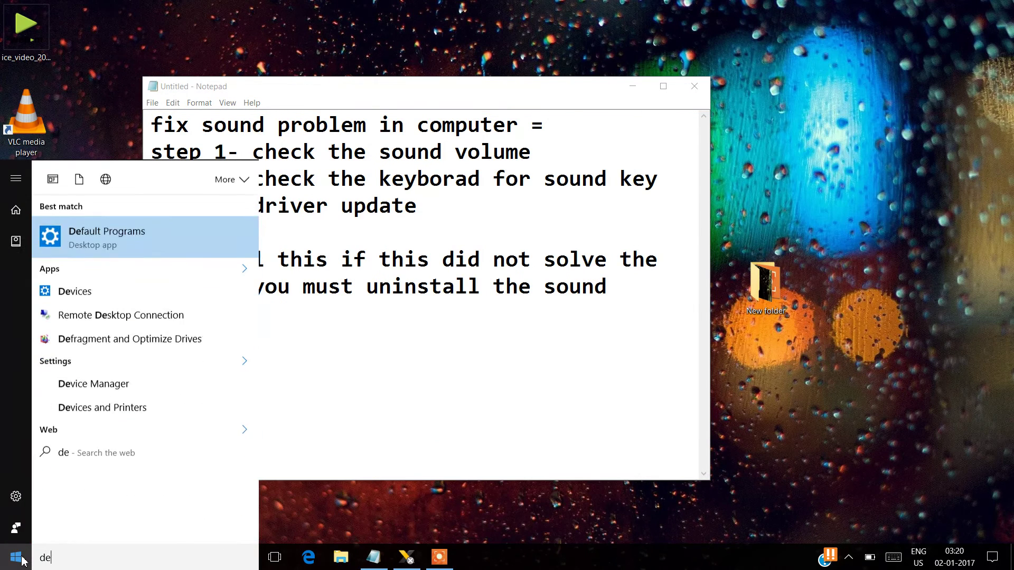
{"action": "type", "text": "vice"}
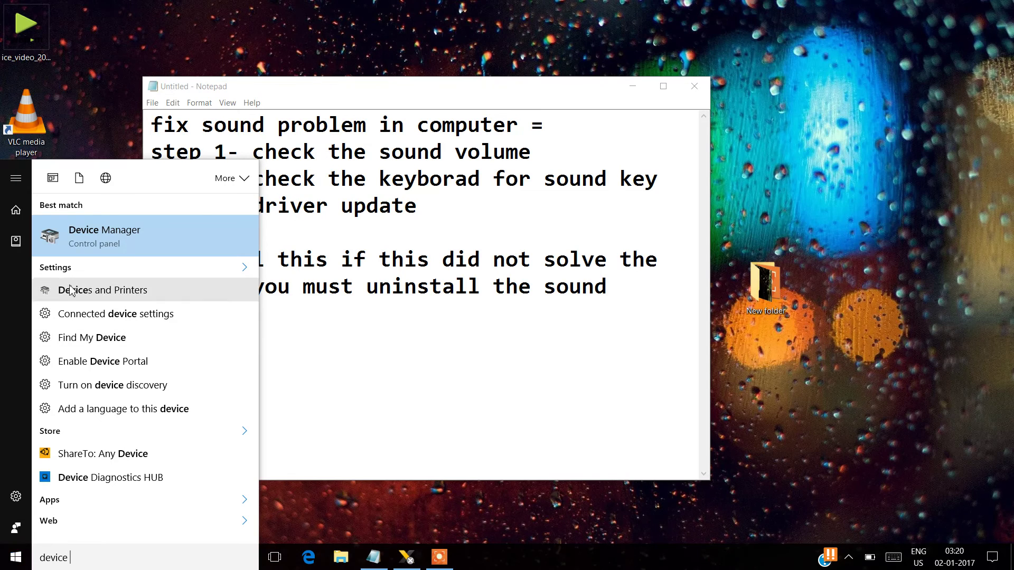
{"action": "left_click", "coordinate": [78, 238]}
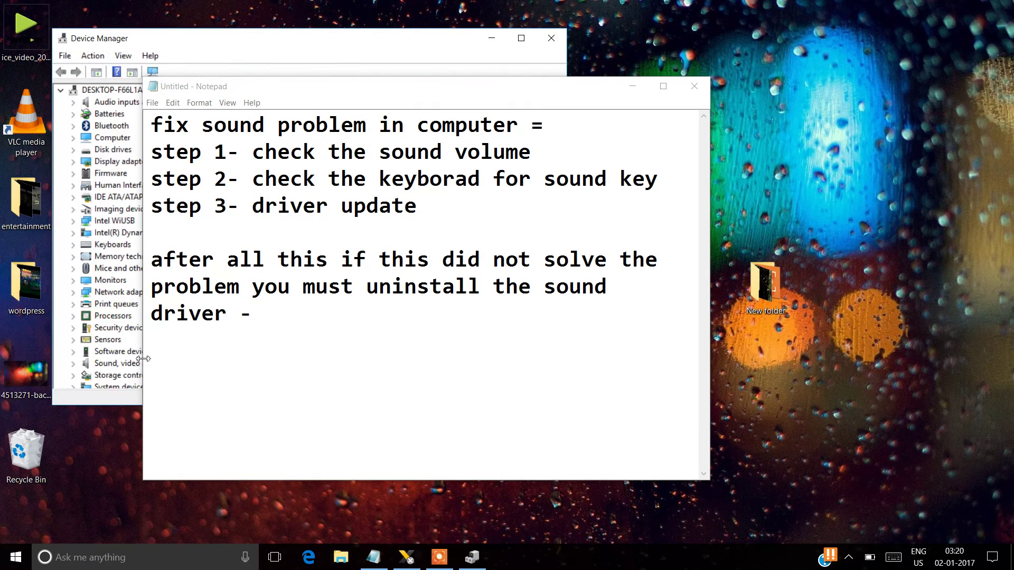
{"action": "left_click", "coordinate": [94, 327]}
- View the properties of the Sound, video and game controllers category and close them
{"action": "left_click", "coordinate": [103, 364]}
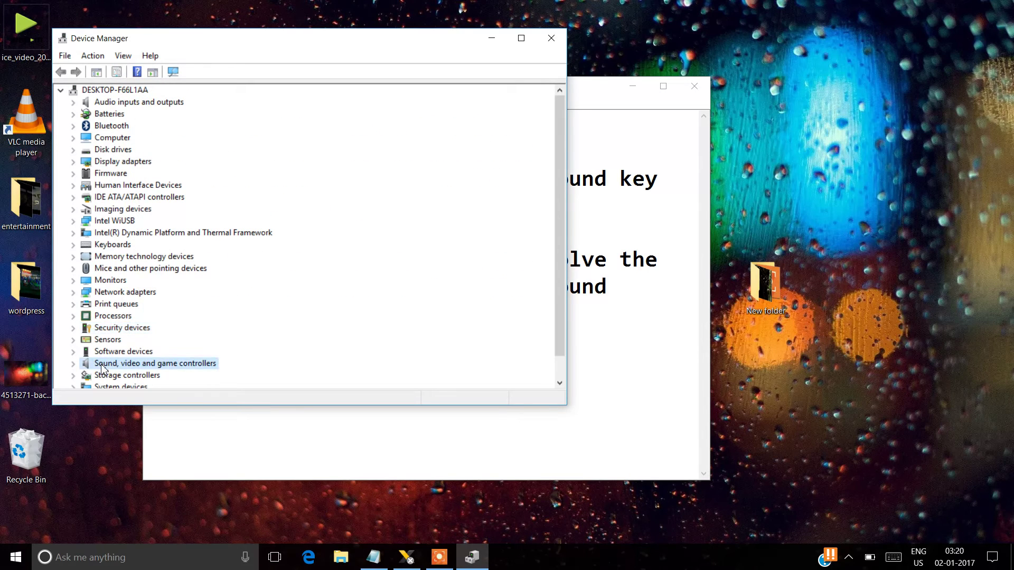
{"action": "right_click", "coordinate": [103, 368]}
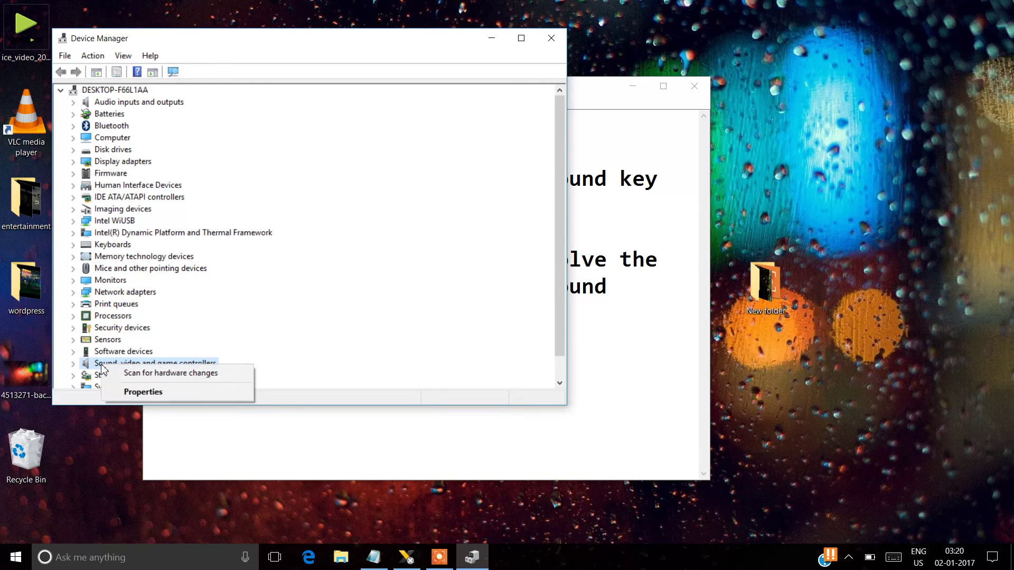
{"action": "left_click", "coordinate": [139, 392]}
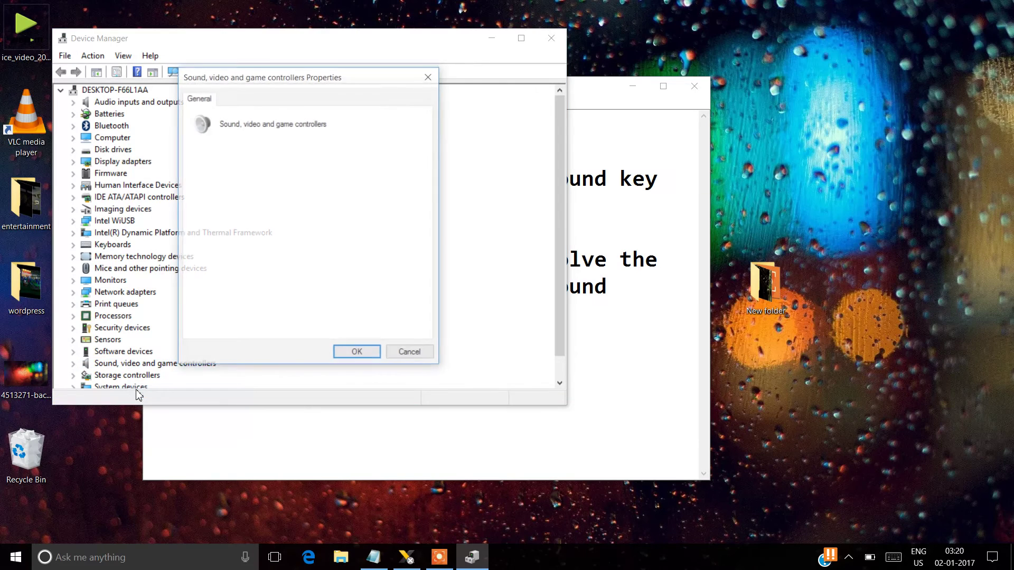
{"action": "left_click", "coordinate": [357, 355]}
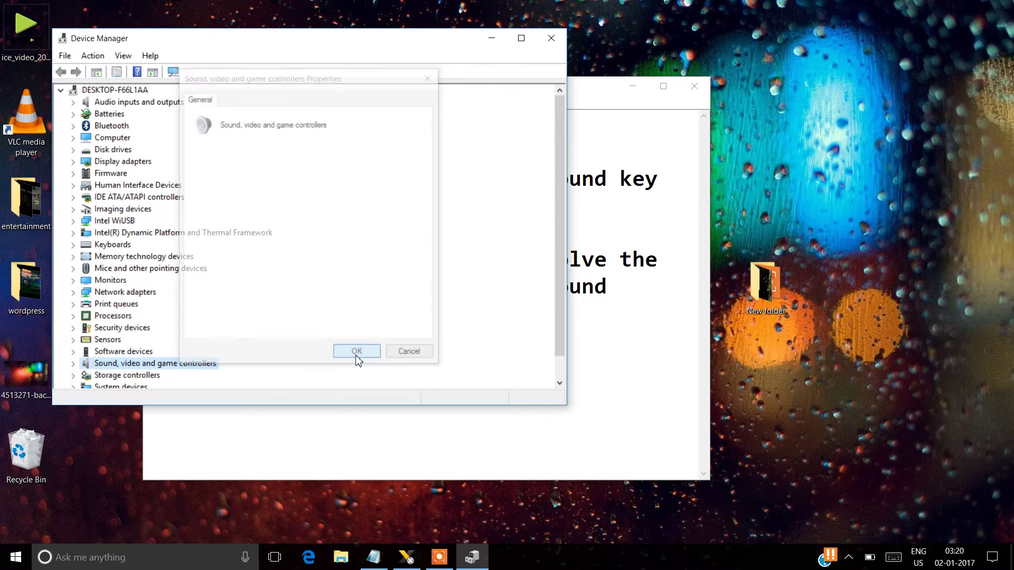
- Expand the sound controllers, locate the Uninstall option for Realtek High Definition Audio without running it, and close Device Manager
{"action": "double_click", "coordinate": [175, 365]}
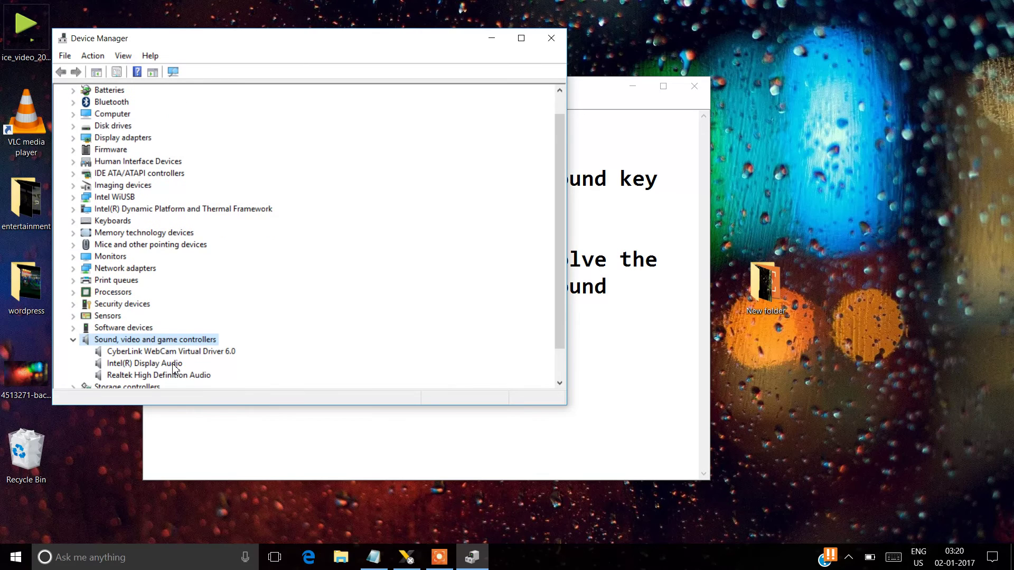
{"action": "left_click", "coordinate": [132, 376]}
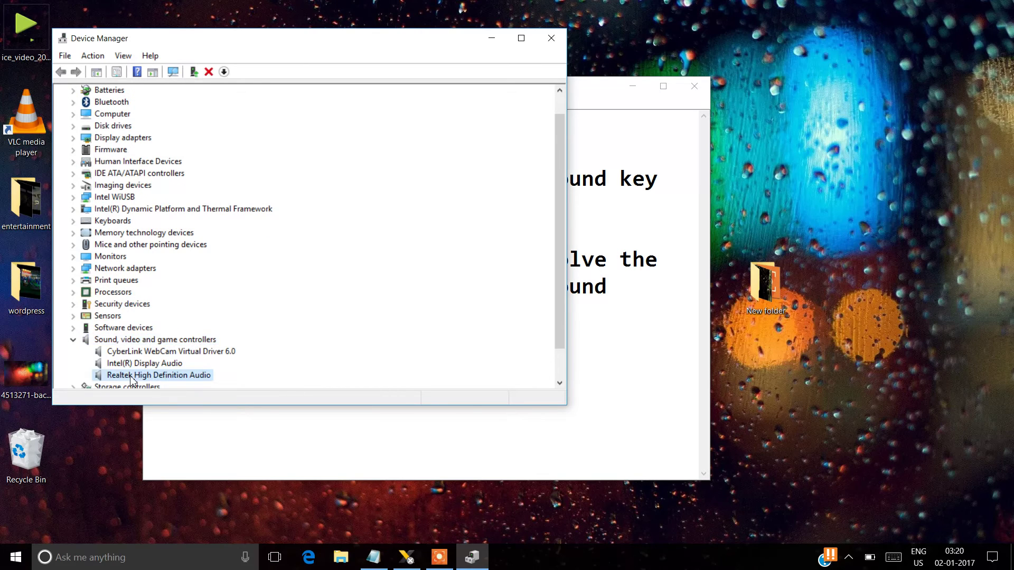
{"action": "right_click", "coordinate": [131, 377]}
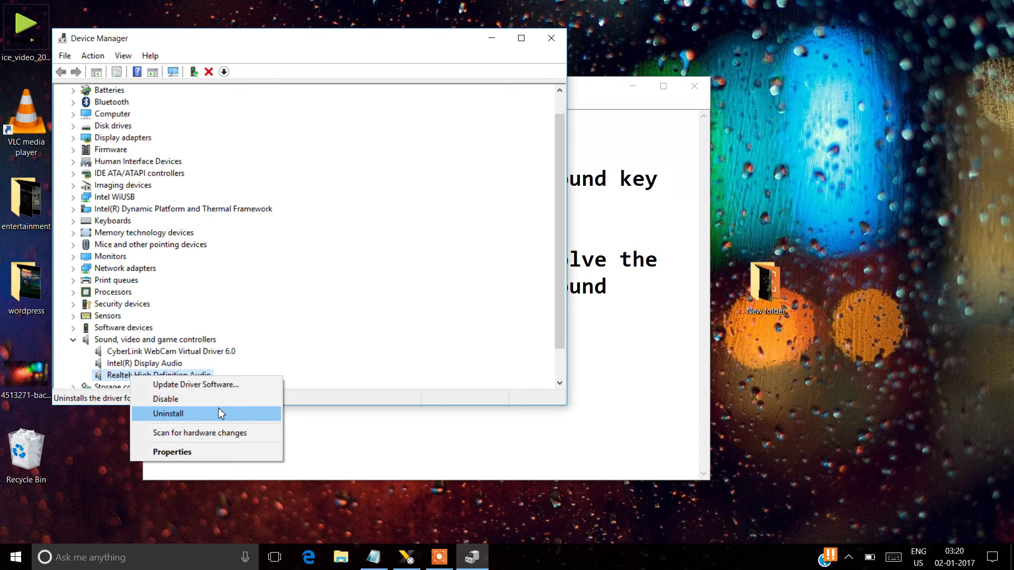
{"action": "left_click", "coordinate": [385, 392]}
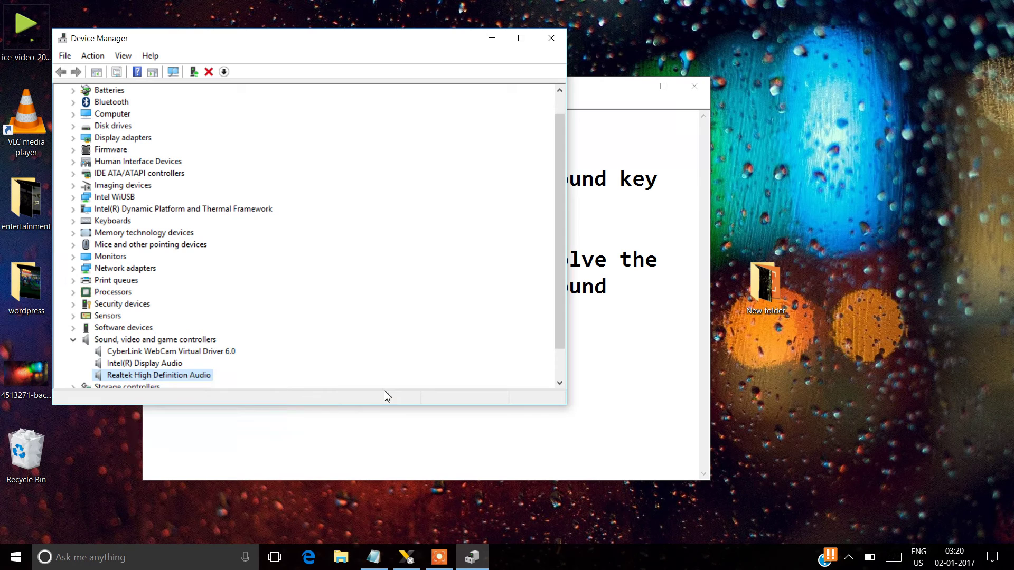
{"action": "left_click", "coordinate": [559, 42]}
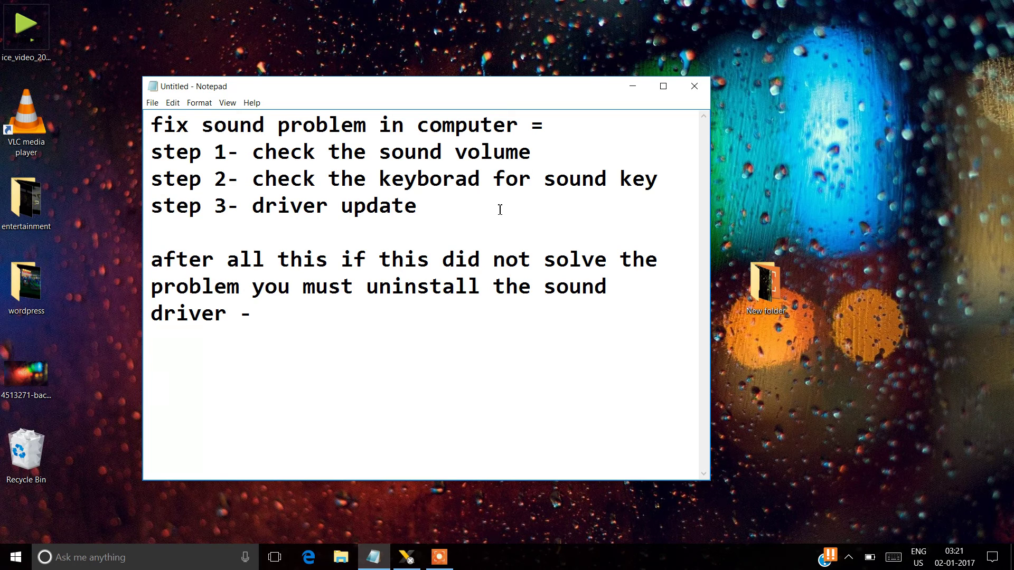
- Add the line "restart the computer" directly below step 3 in the notes
{"action": "key", "text": "Return"}
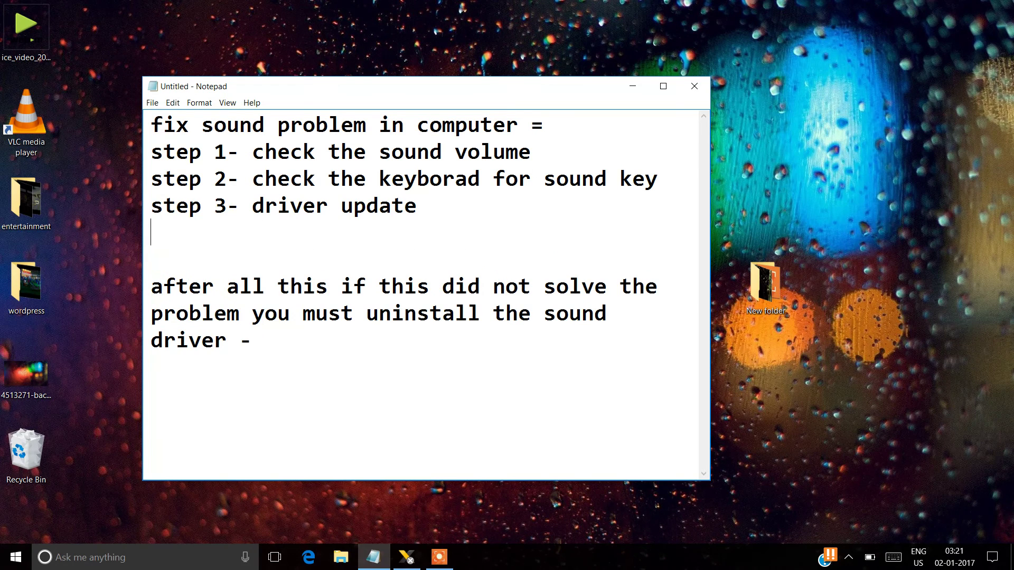
{"action": "type", "text": "restart "}
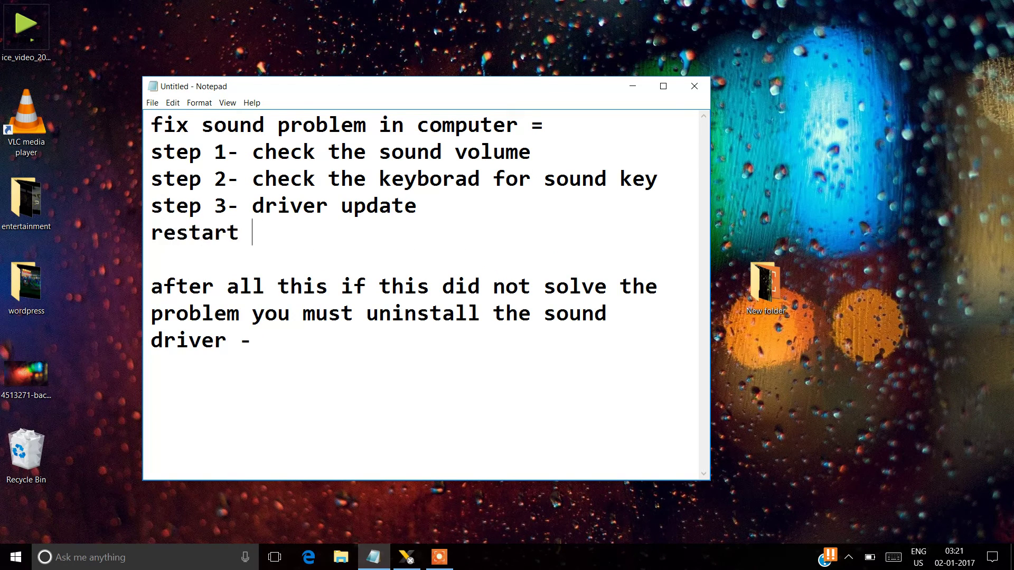
{"action": "type", "text": "the com"}
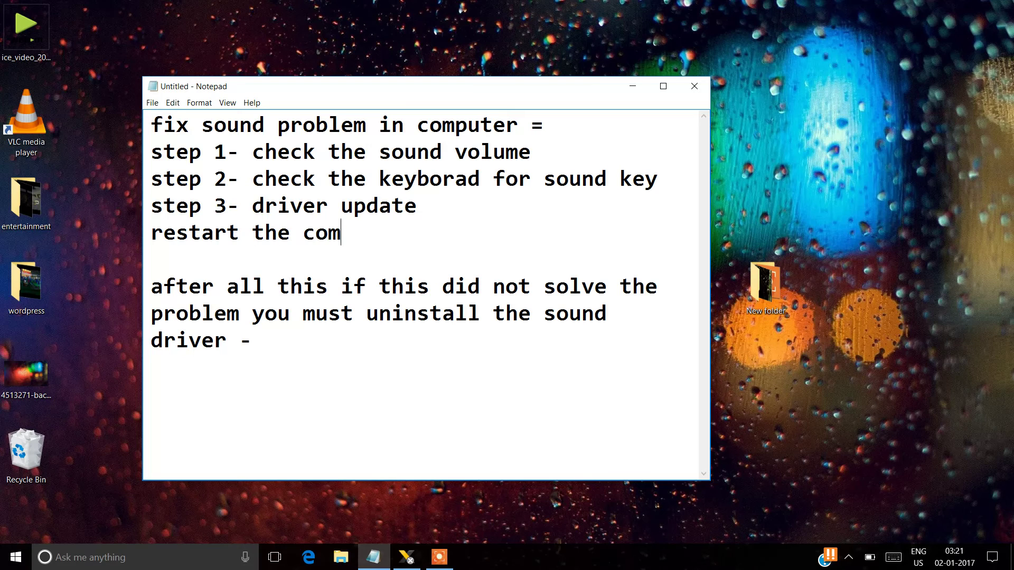
{"action": "type", "text": "puter"}
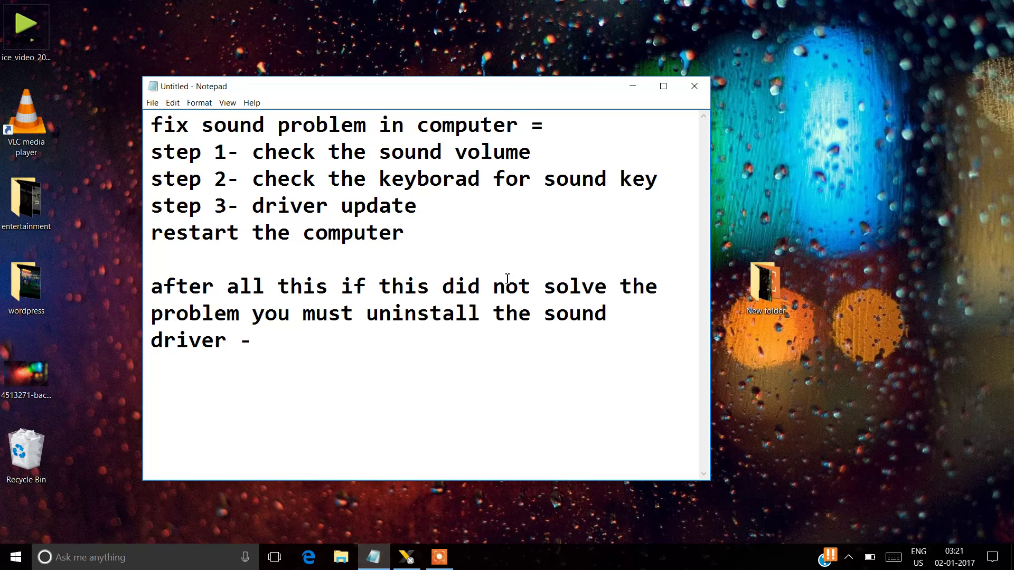
{"action": "left_click_drag", "start_coordinate": [149, 288], "coordinate": [327, 408]}
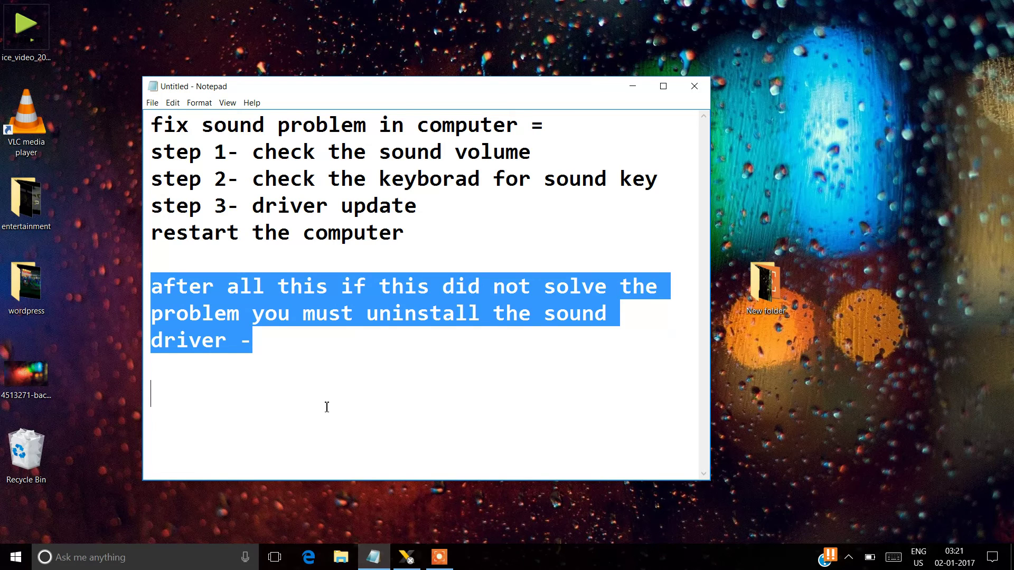
{"action": "left_click", "coordinate": [320, 366]}
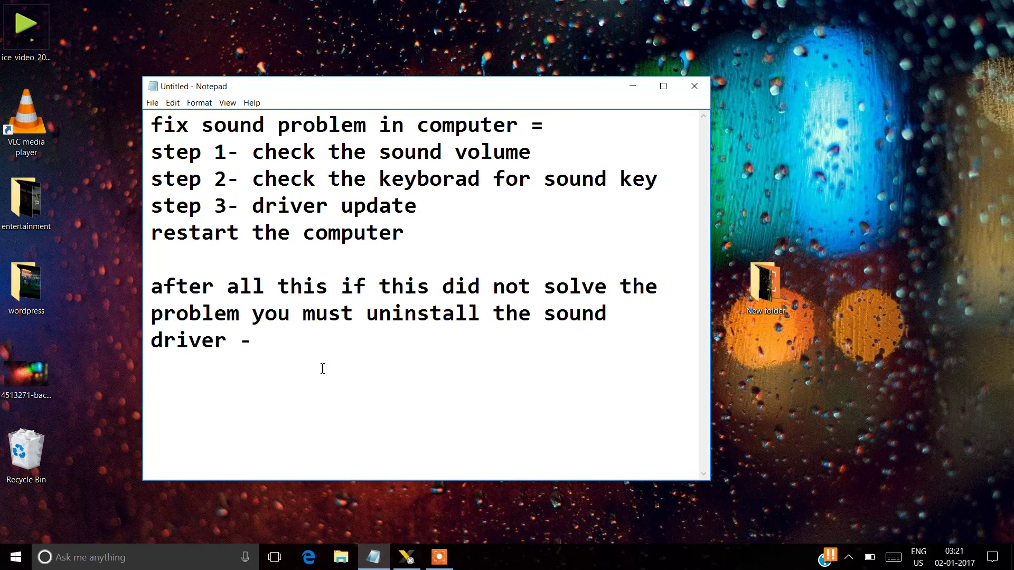
{"action": "left_click_drag", "start_coordinate": [253, 206], "coordinate": [470, 202]}
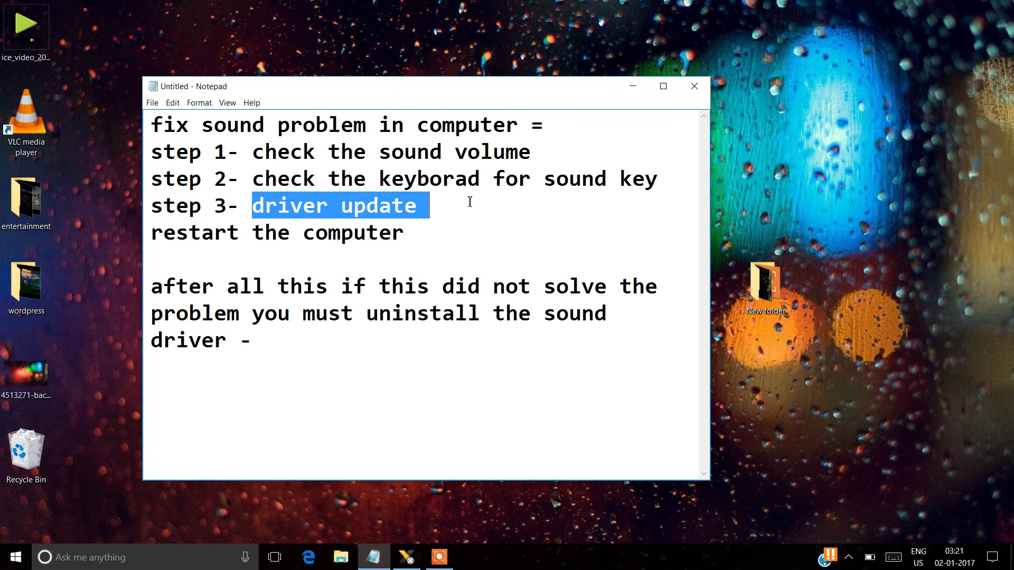
{"action": "left_click", "coordinate": [469, 234]}
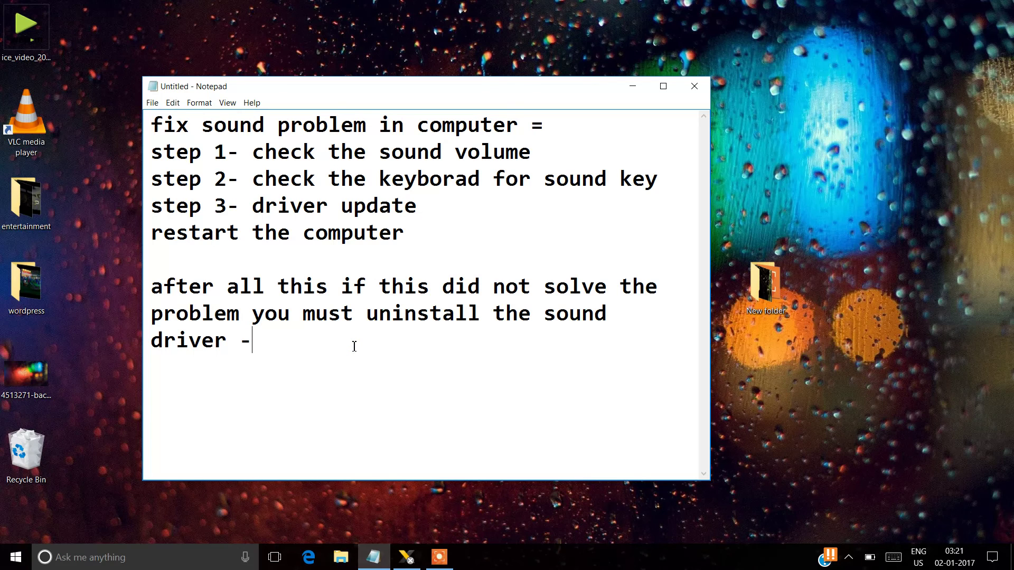
- Run msinfo32 to look up the computer's System Model in System Information, and close the window
{"action": "key", "text": "super"}
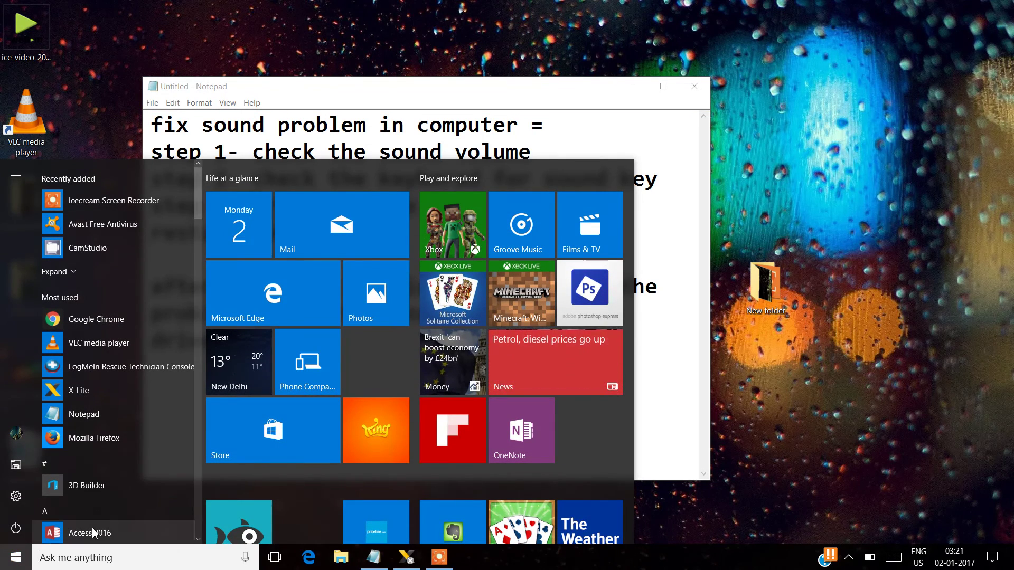
{"action": "type", "text": "msinfo32"}
{"action": "key", "text": "Return"}
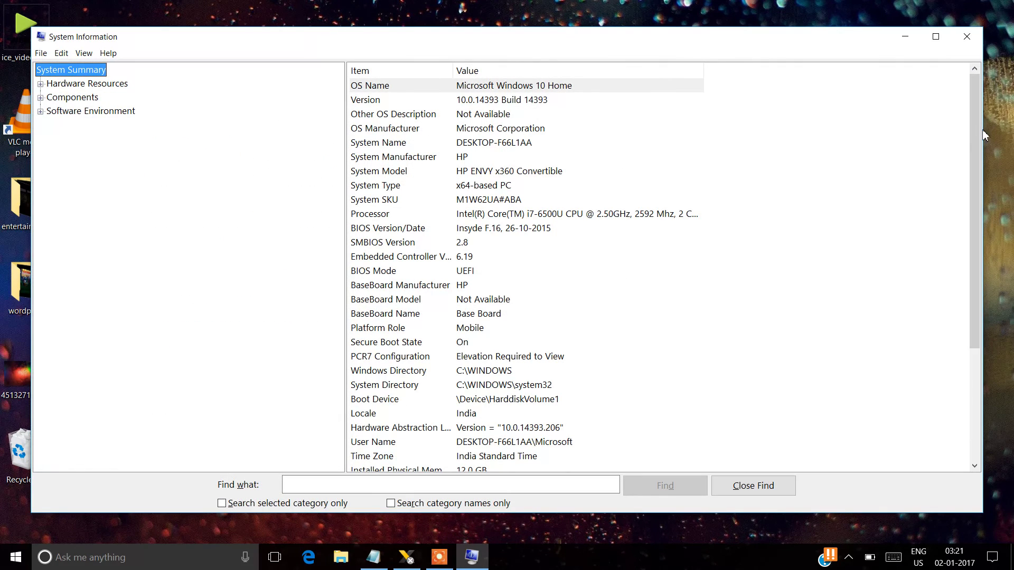
{"action": "left_click_drag", "start_coordinate": [977, 131], "coordinate": [978, 137]}
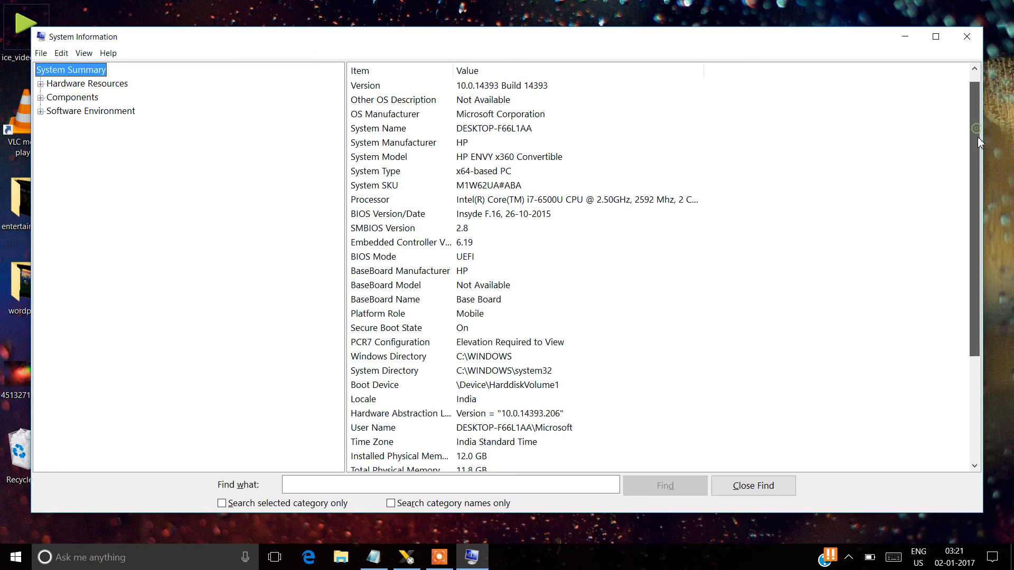
{"action": "left_click", "coordinate": [388, 157]}
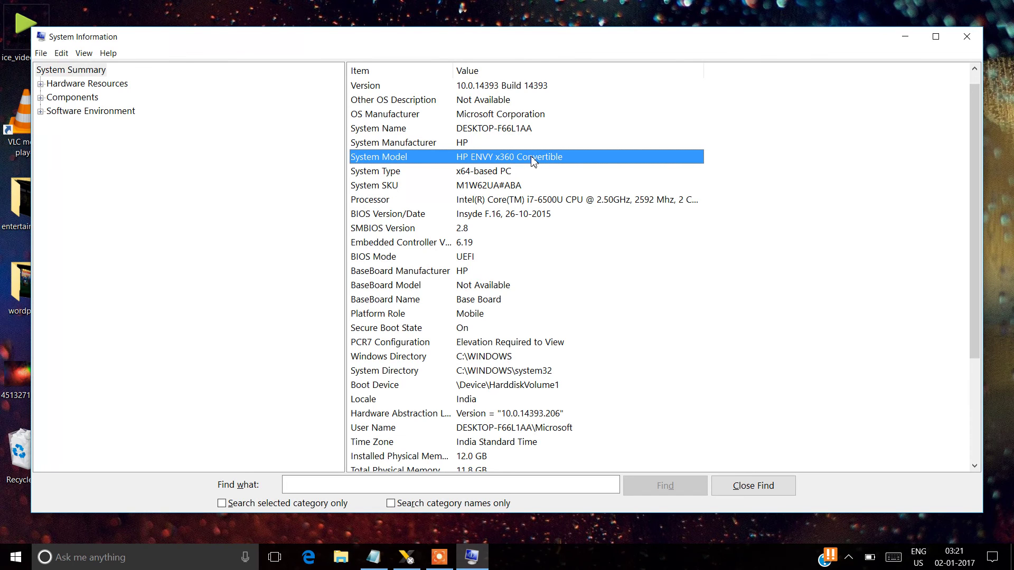
{"action": "left_click", "coordinate": [966, 36]}
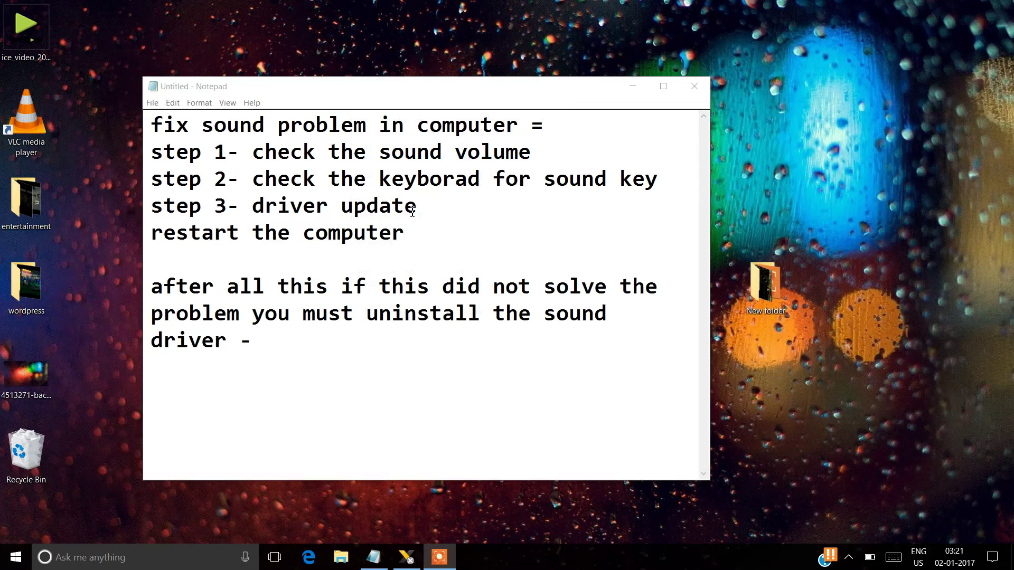
- Switch to Microsoft Edge, visit the manufacturer's website at hp.com, and close the browser
{"action": "left_click", "coordinate": [266, 334]}
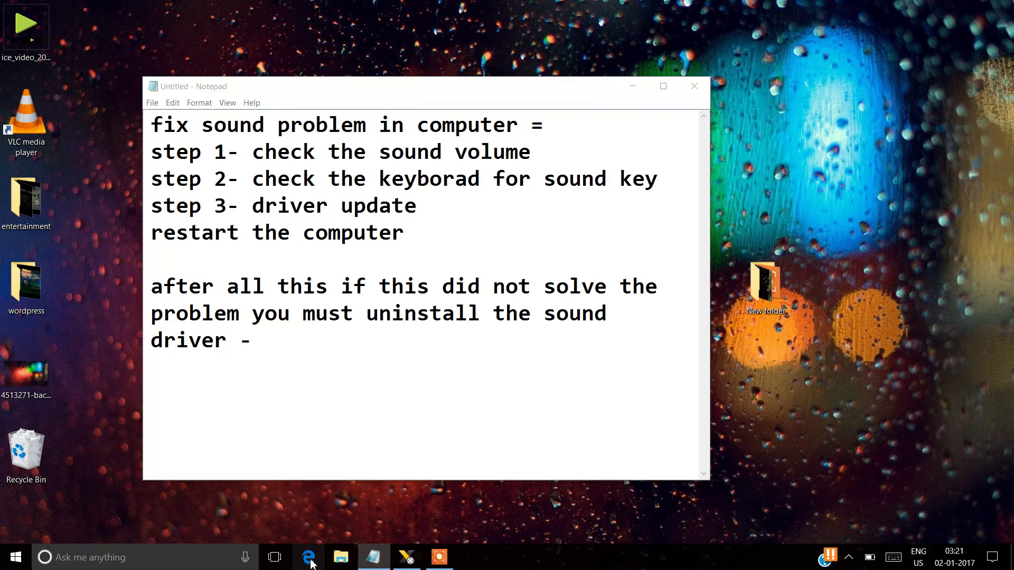
{"action": "left_click", "coordinate": [309, 557]}
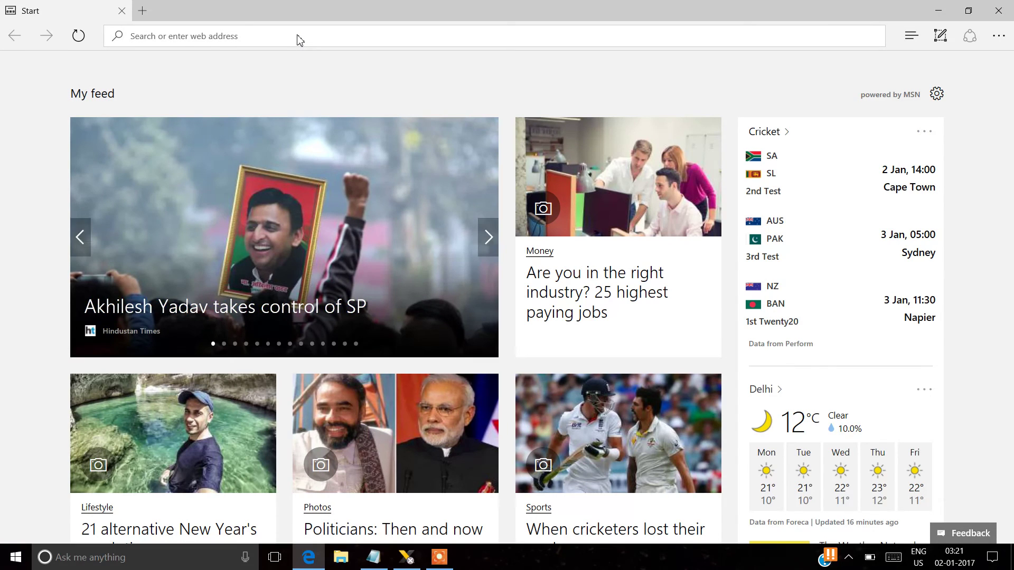
{"action": "left_click", "coordinate": [299, 40]}
{"action": "type", "text": "hp."}
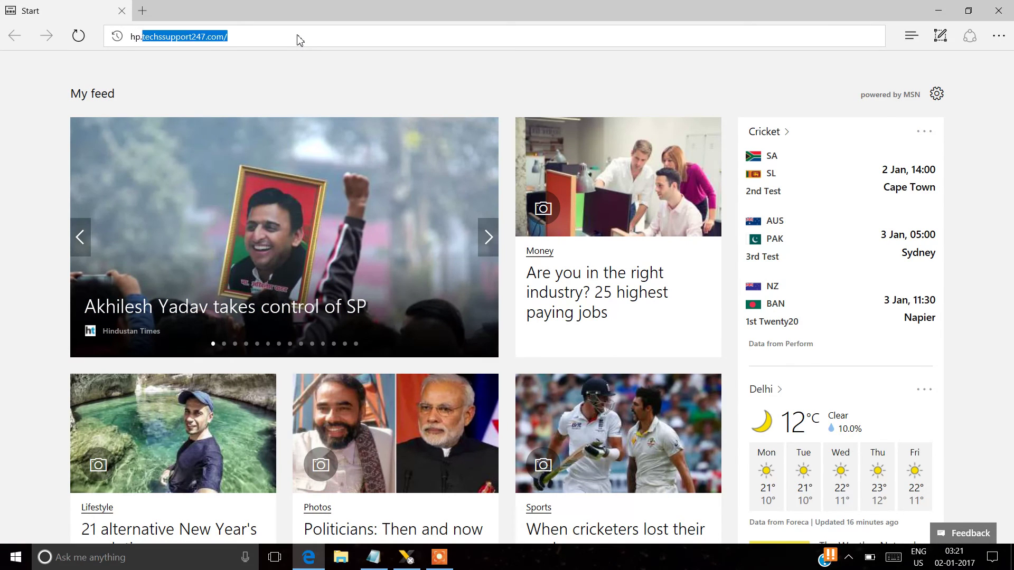
{"action": "type", "text": "com"}
{"action": "key", "text": "Return"}
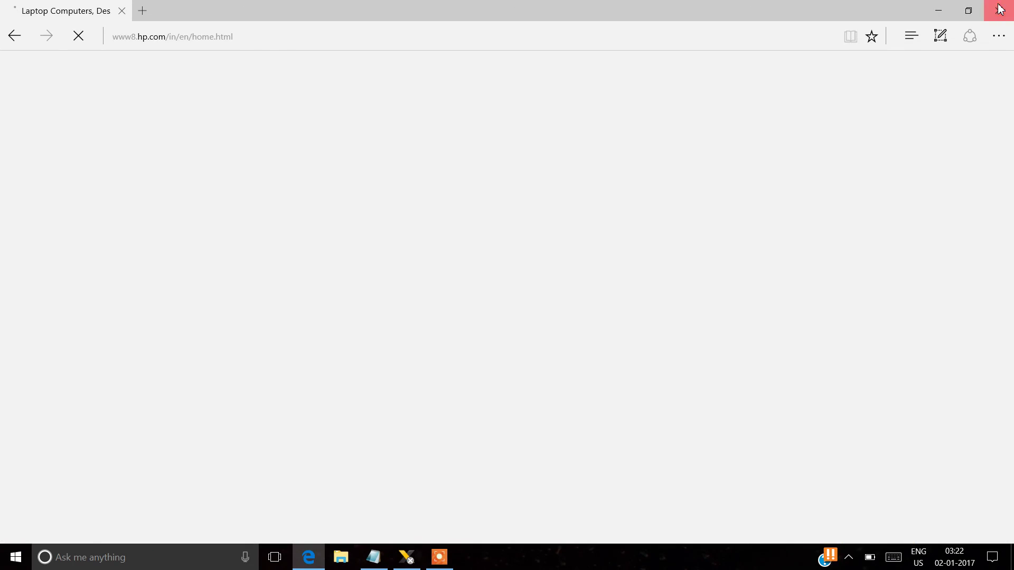
{"action": "left_click", "coordinate": [1000, 9]}
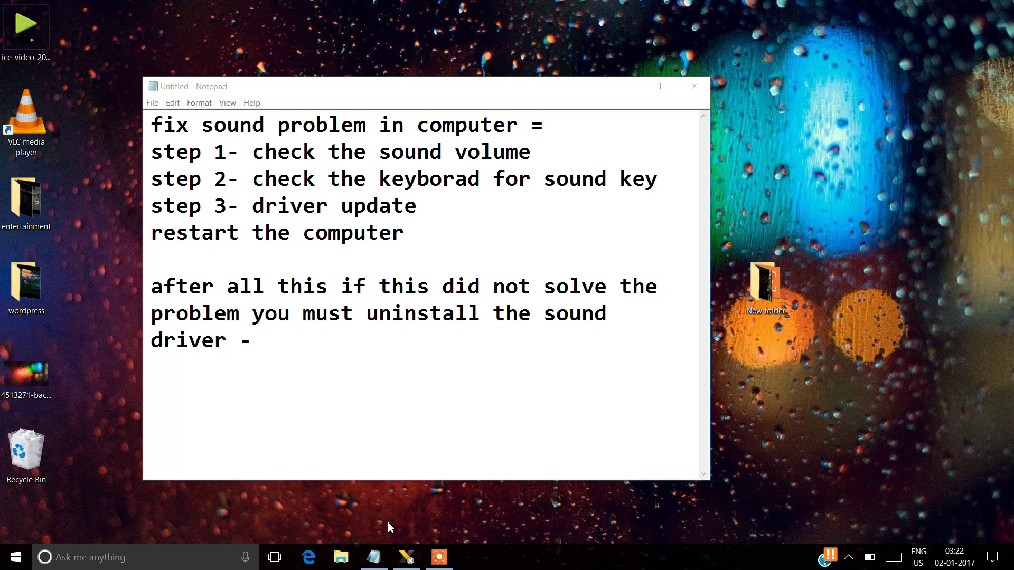
{"action": "left_click", "coordinate": [407, 563]}
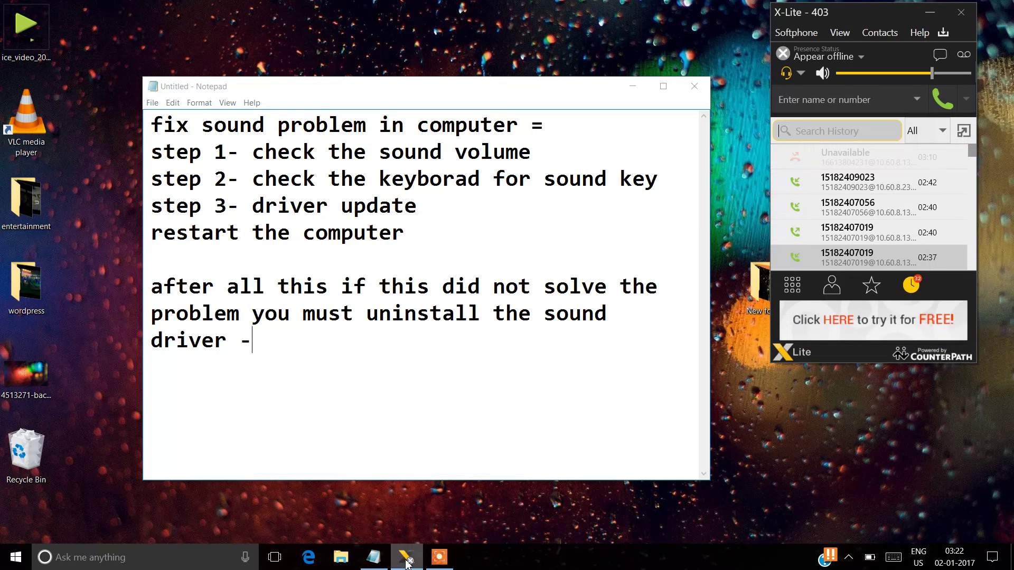
{"action": "left_click", "coordinate": [925, 15]}
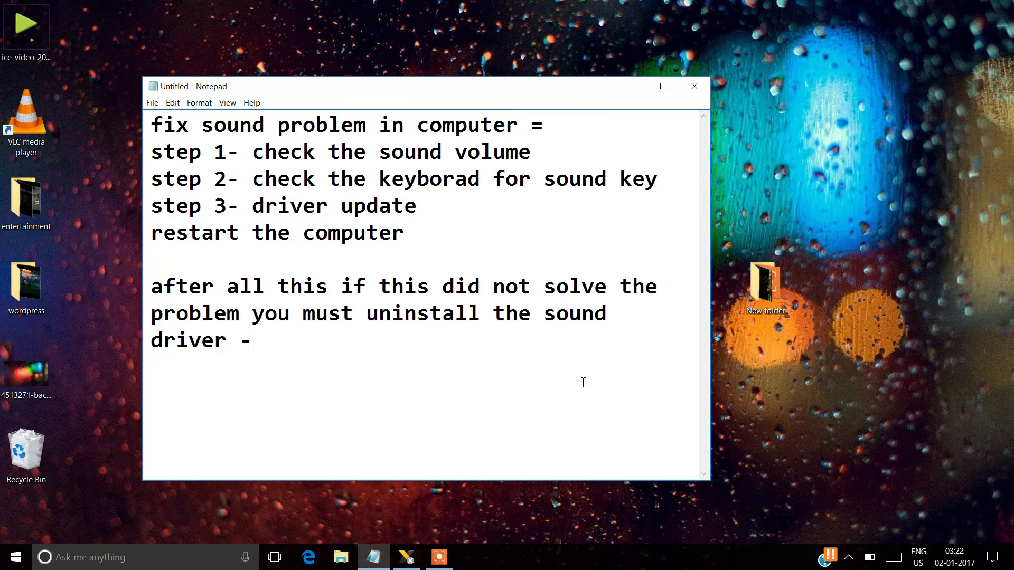
{"action": "left_click", "coordinate": [454, 559]}
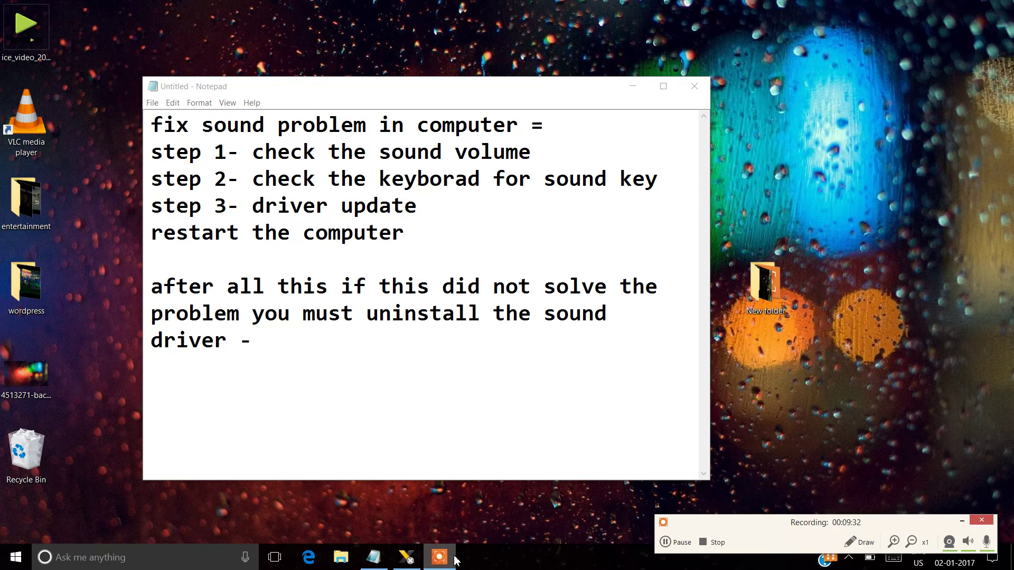